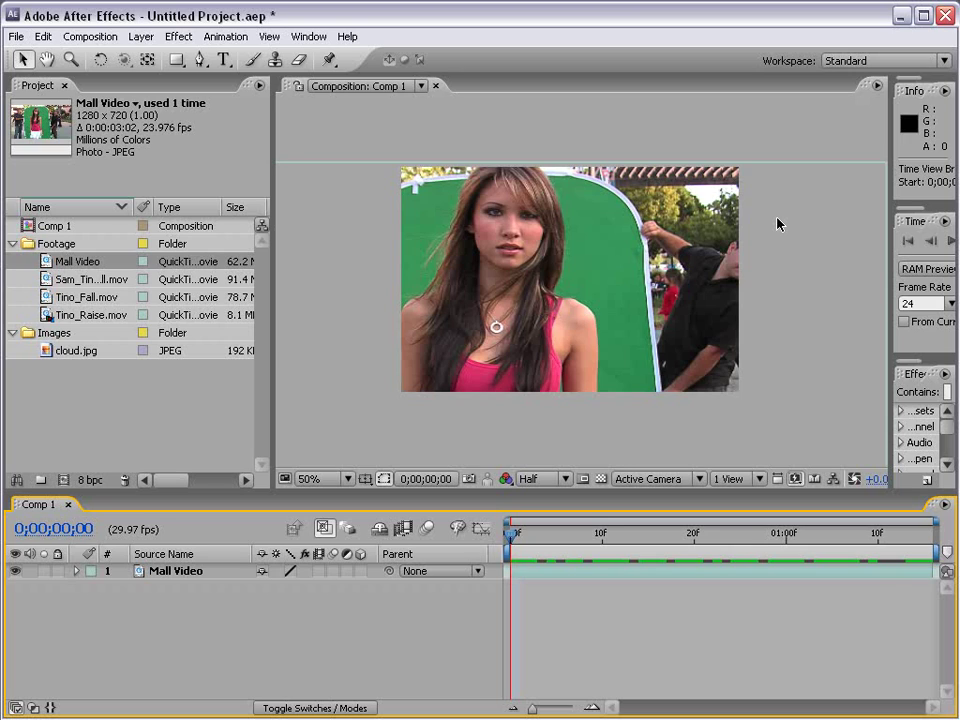
# Step: Reset the Standard workspace to its default panel layout
pyautogui.click(773, 116)
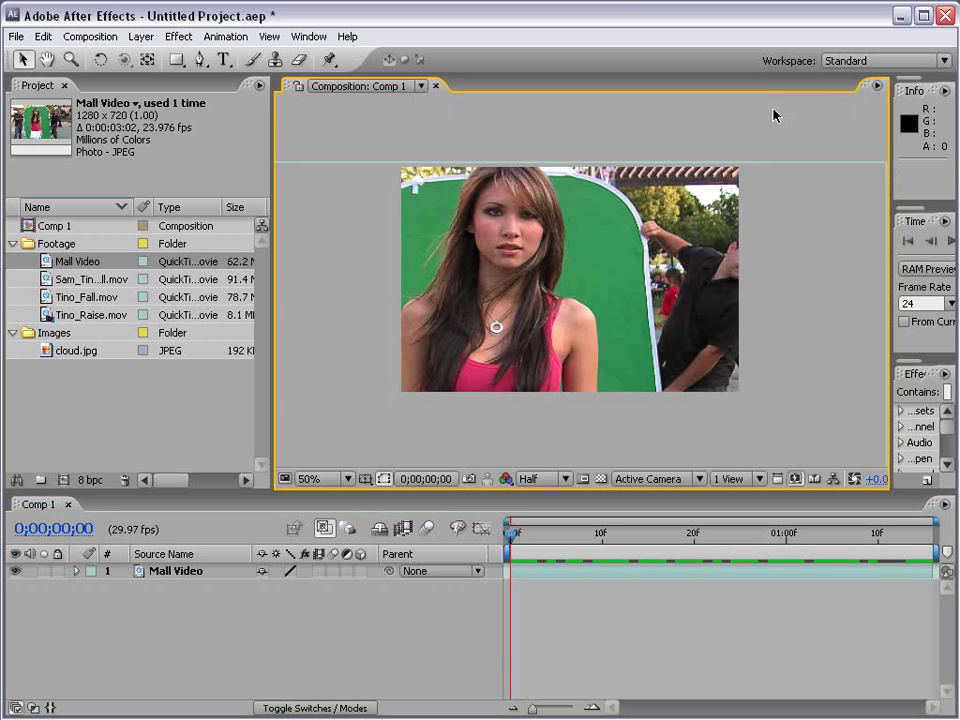
pyautogui.click(866, 62)
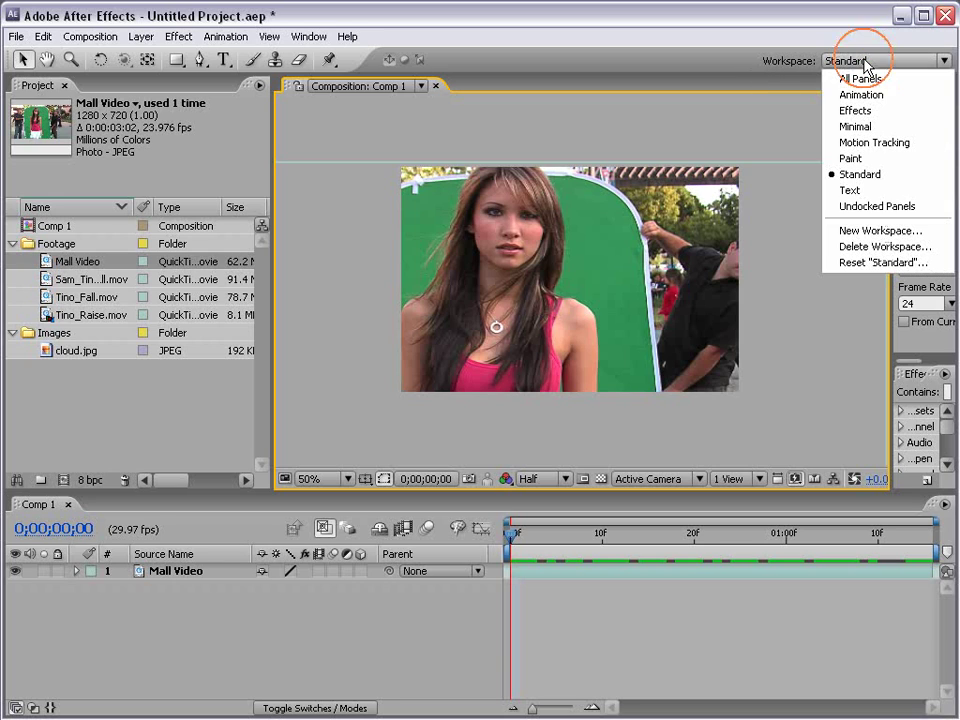
pyautogui.click(873, 264)
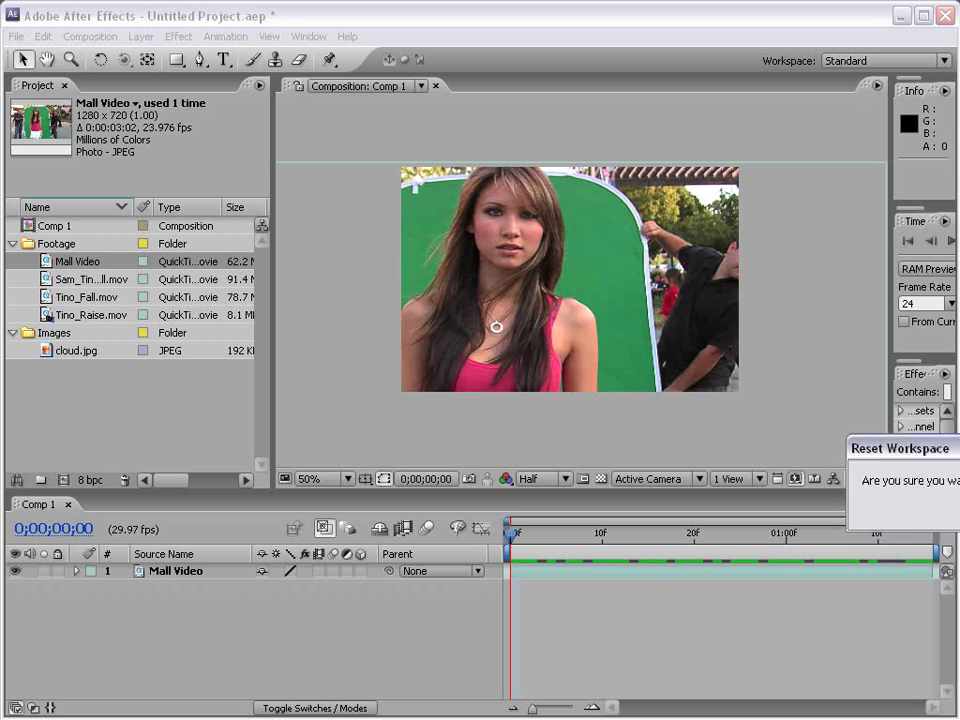
pyautogui.click(507, 421)
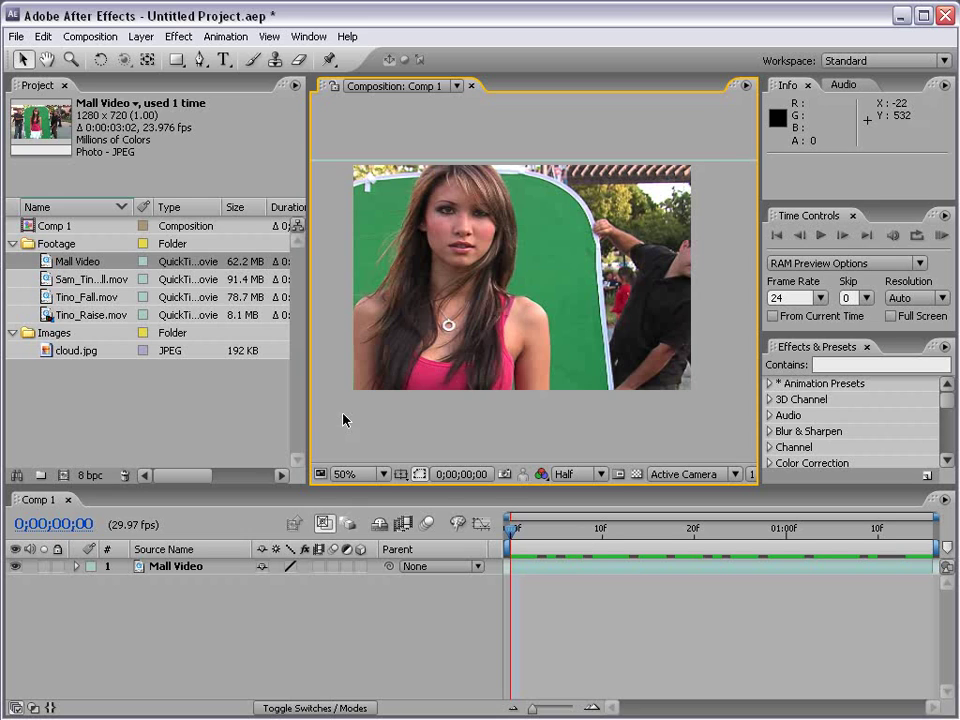
# Step: Create a new composition from the Mall Video footage so that it matches the clip's settings
pyautogui.click(140, 383)
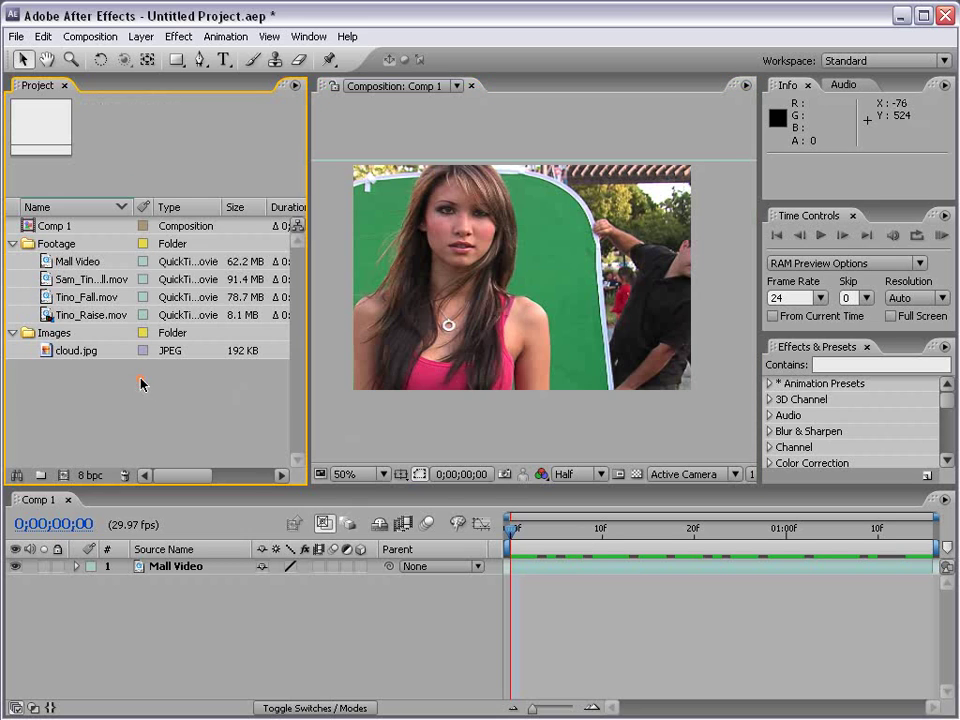
pyautogui.click(86, 264)
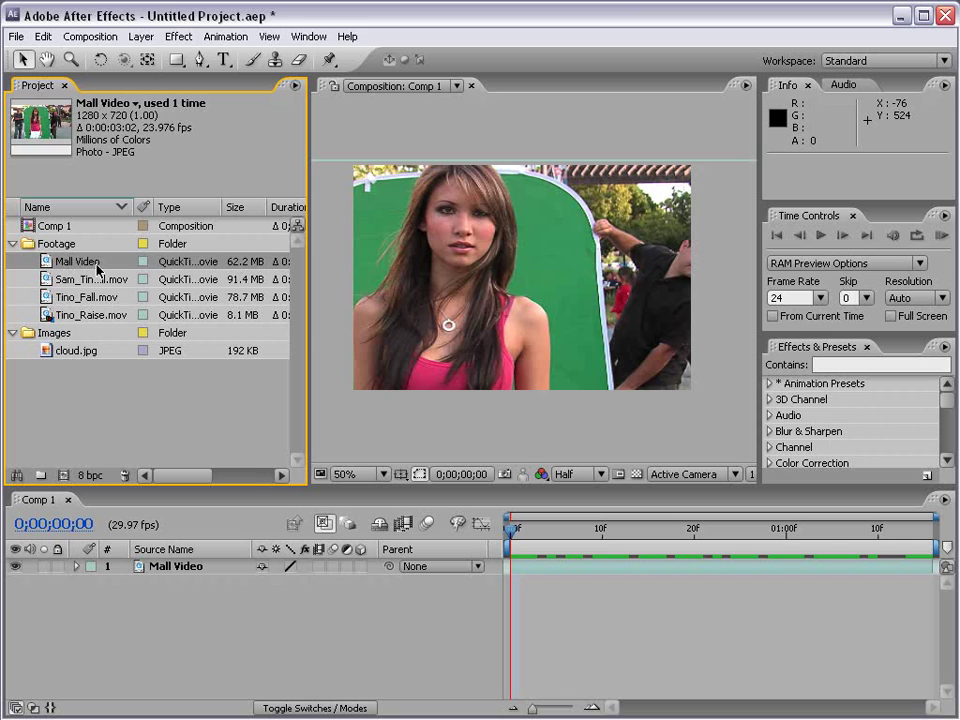
pyautogui.moveTo(86, 264); pyautogui.dragTo(64, 480)
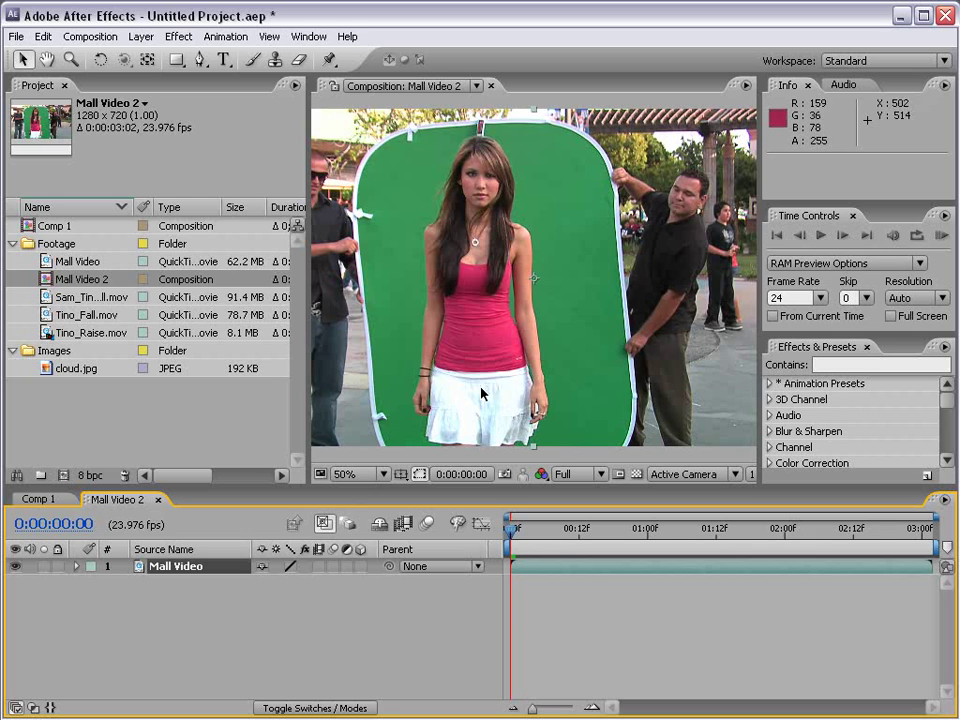
pyautogui.press(',')
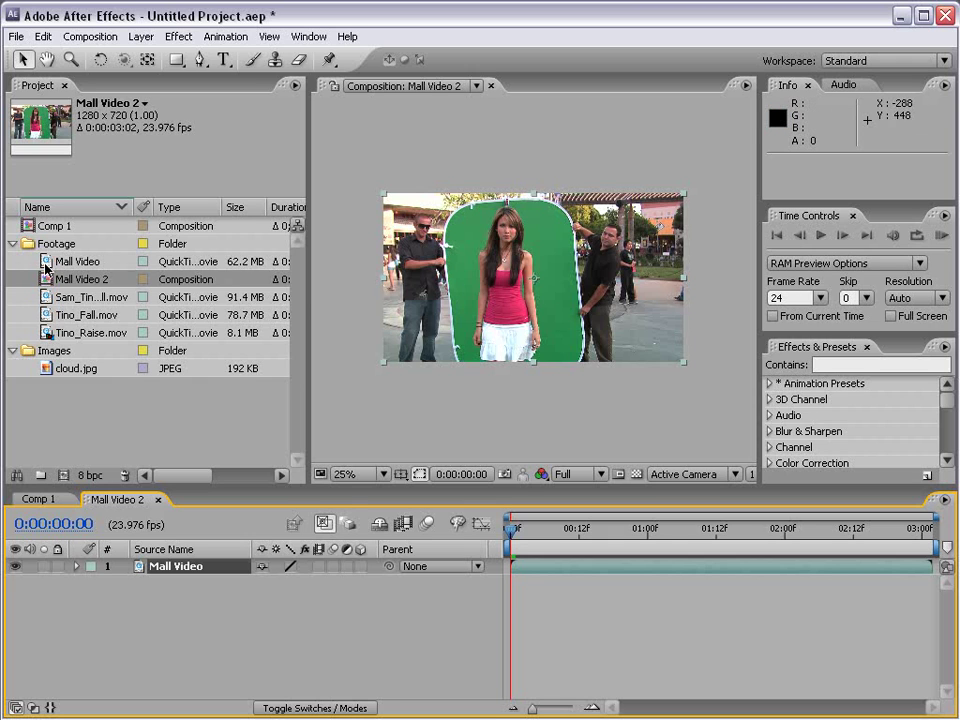
pyautogui.moveTo(885, 524); pyautogui.dragTo(498, 567)
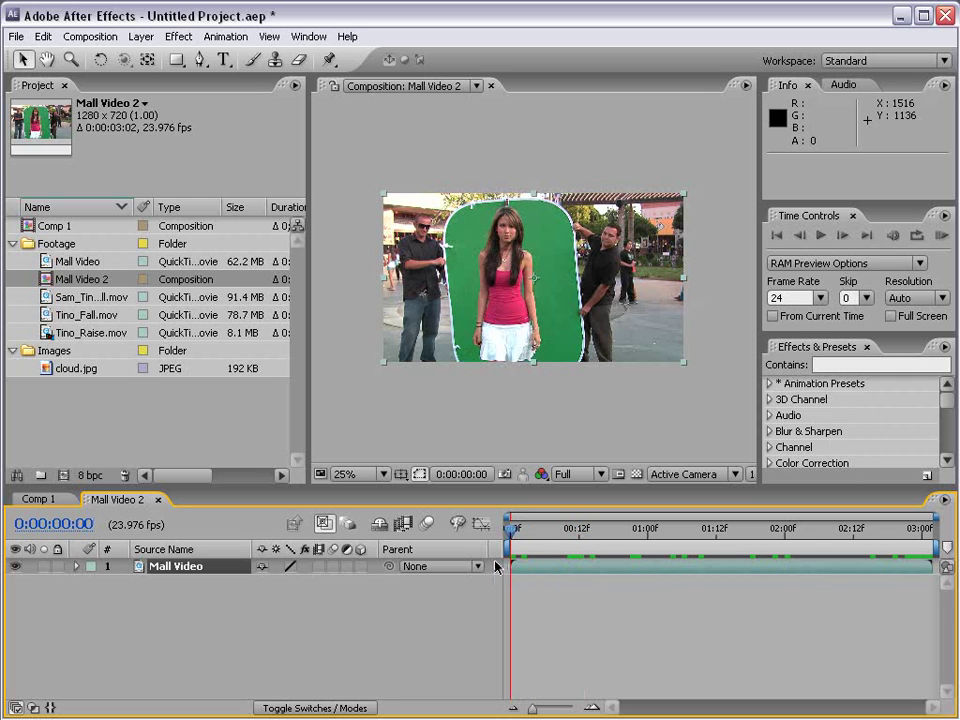
pyautogui.click(118, 37)
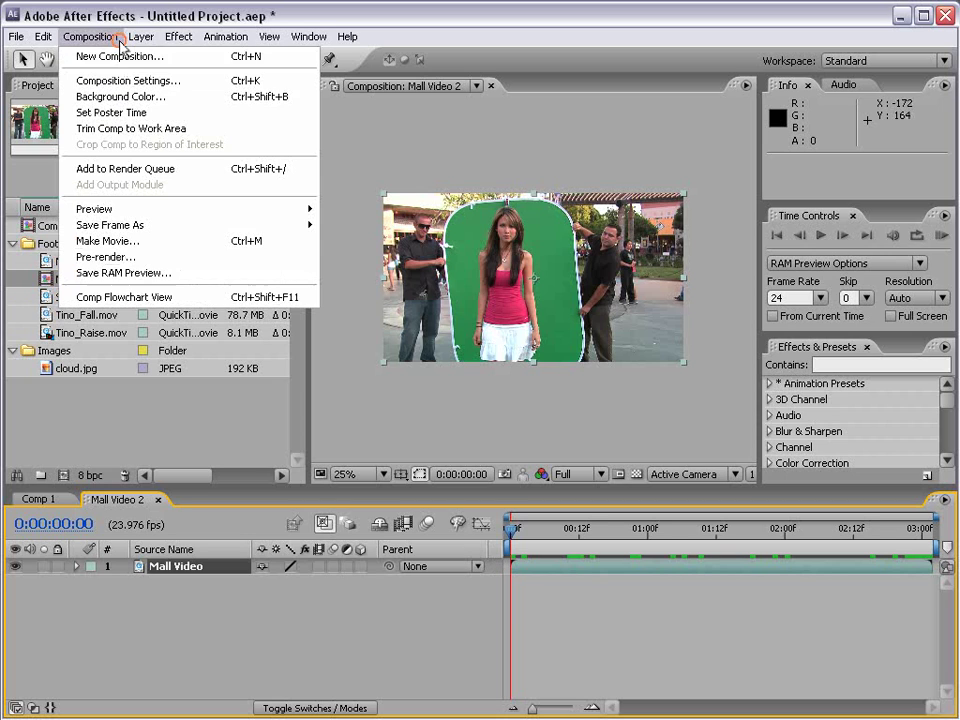
pyautogui.click(110, 35)
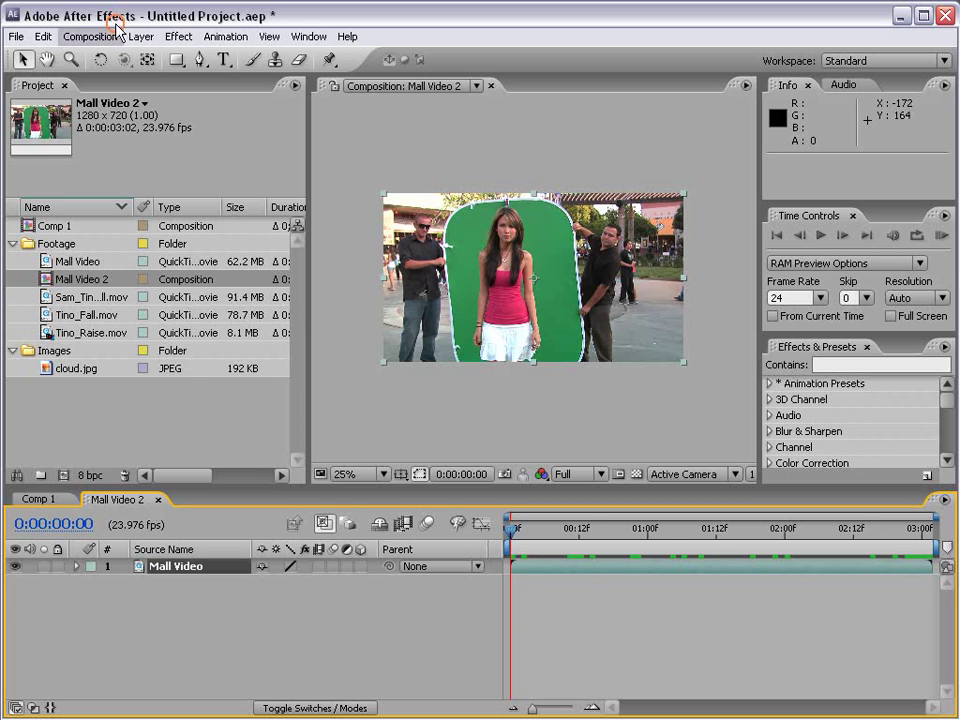
pyautogui.click(596, 661)
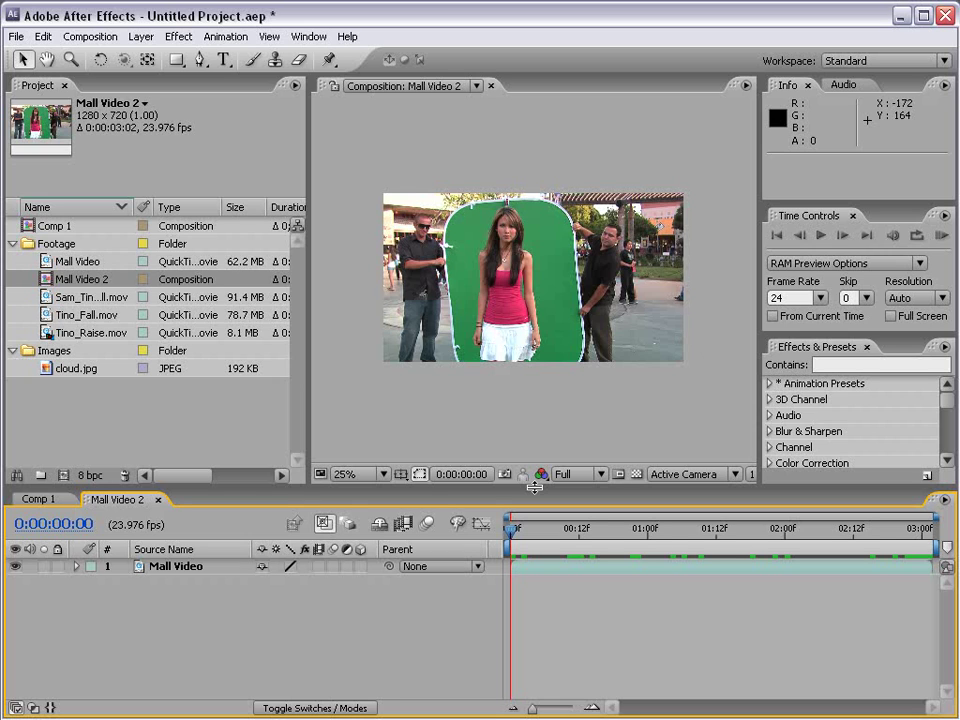
# Step: Apply Fast Blur to the Mall Video layer with Blurriness 53 and Repeat Edge Pixels enabled
pyautogui.scroll(2, 339, 252)
pyautogui.click(167, 567)
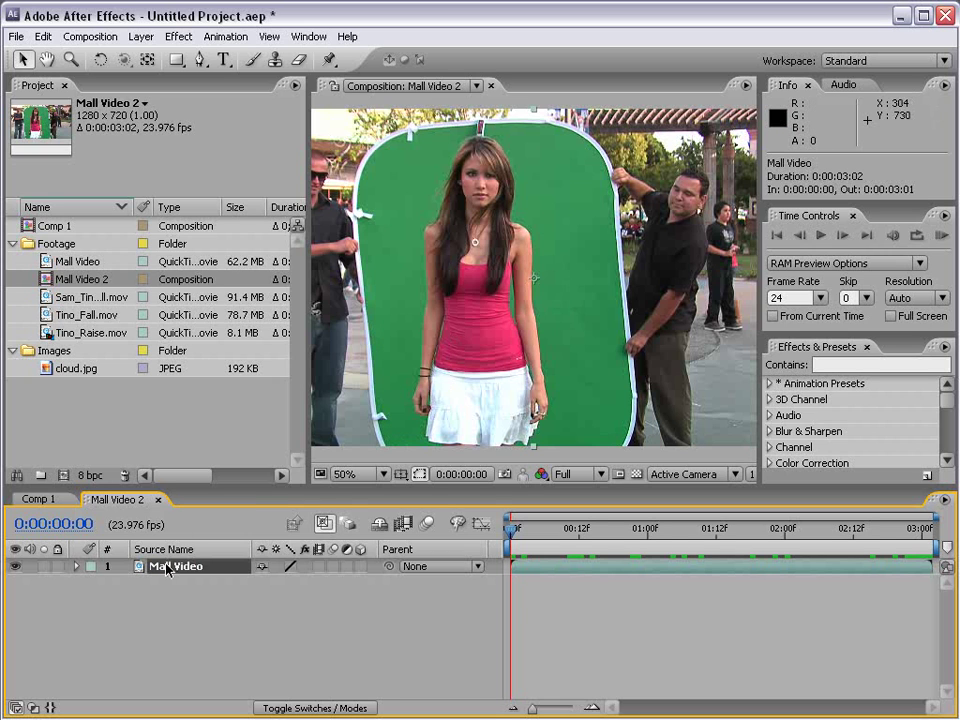
pyautogui.click(176, 37)
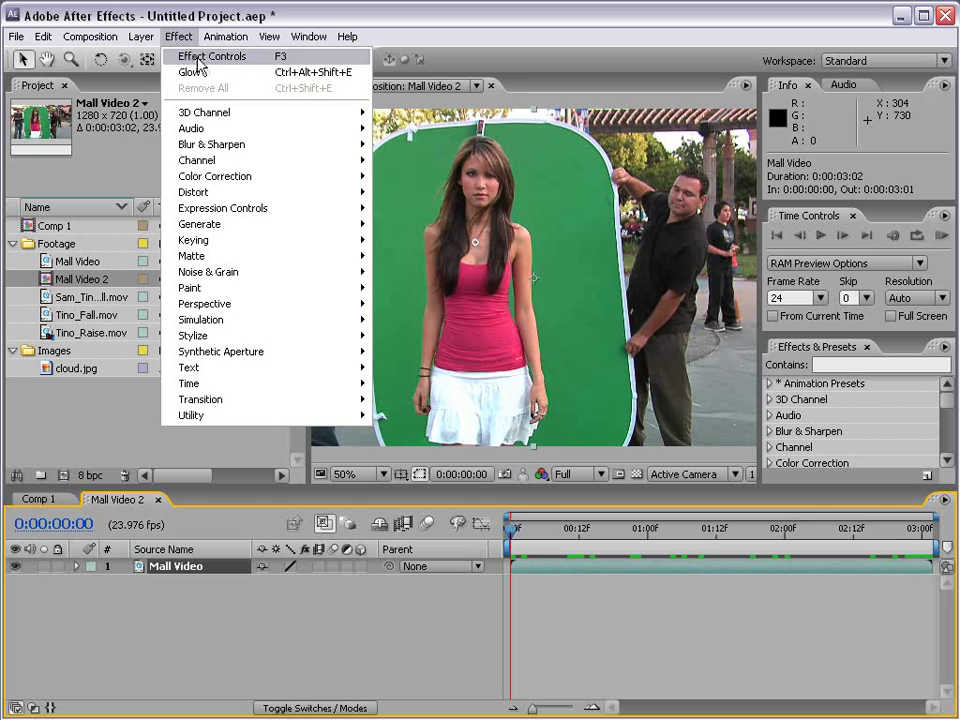
pyautogui.moveTo(214, 144)
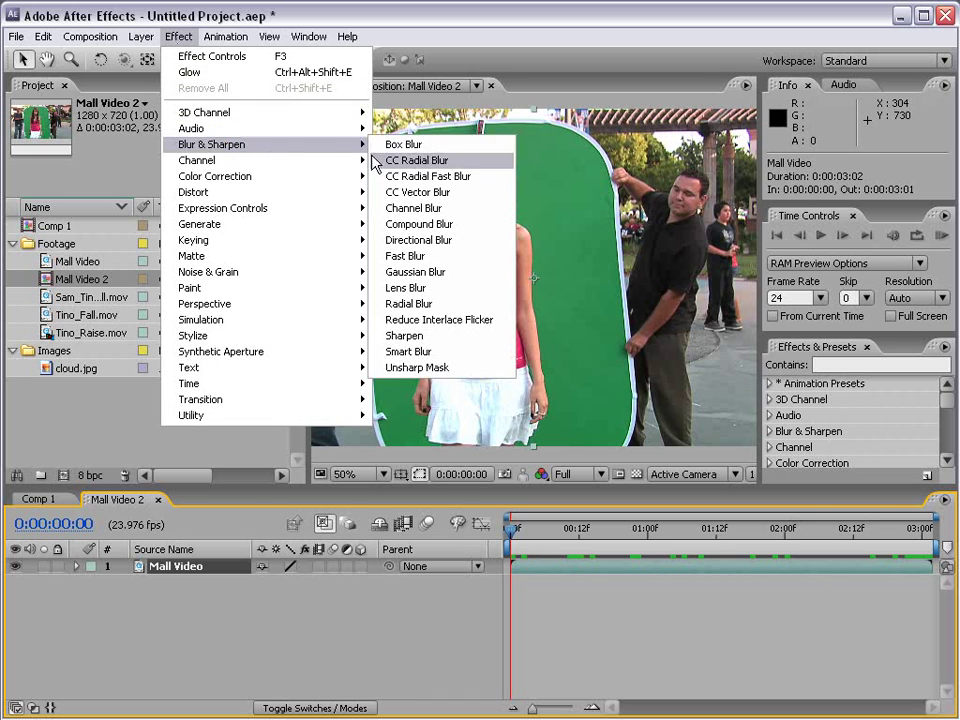
pyautogui.click(456, 258)
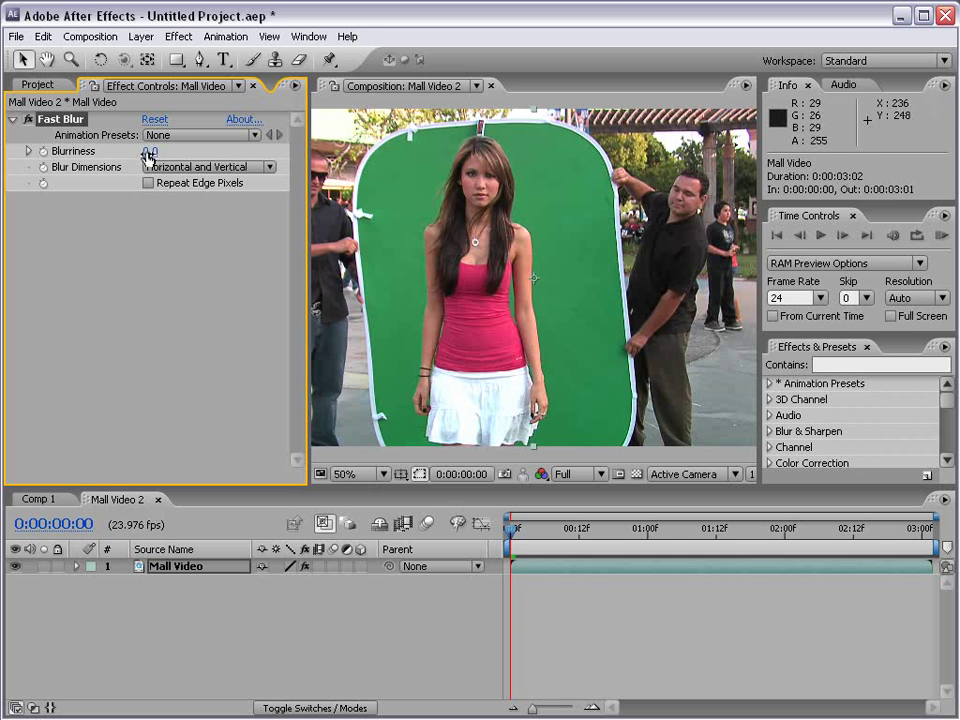
pyautogui.moveTo(149, 152); pyautogui.dragTo(193, 155)
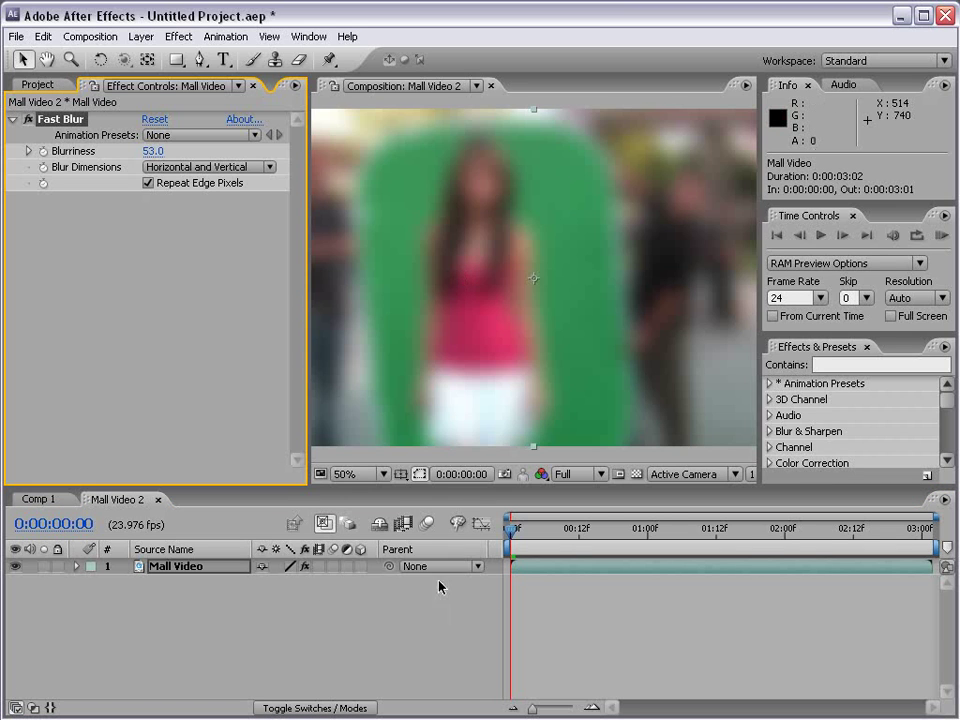
# Step: Add the Curves effect to the Mall Video layer and shape its RGB curve into a steep S for more contrast
pyautogui.press(',')
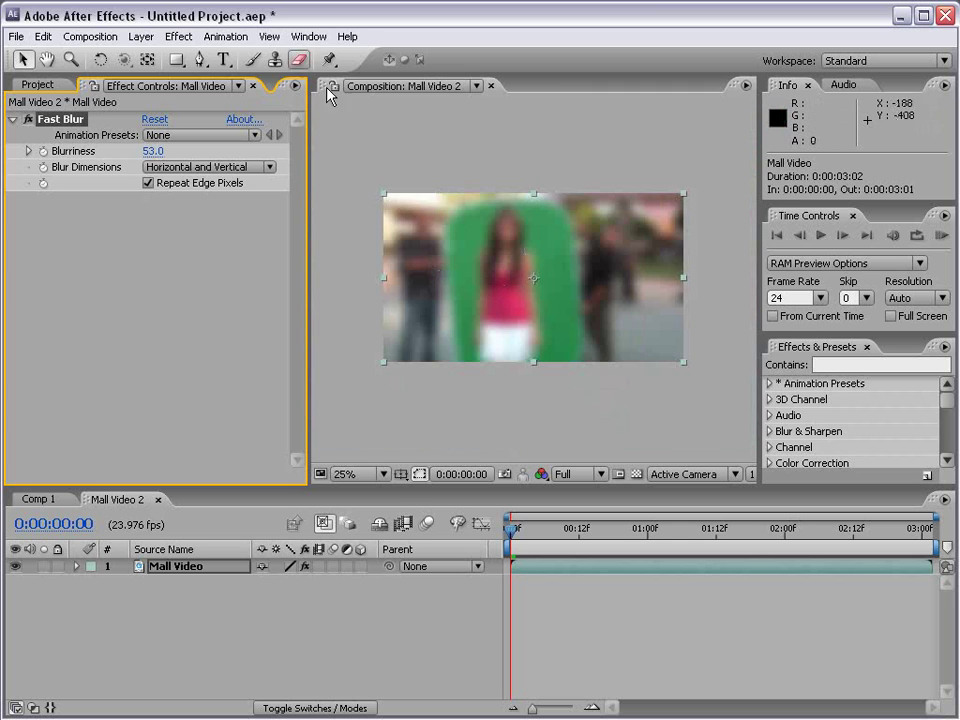
pyautogui.click(179, 36)
pyautogui.moveTo(212, 178)
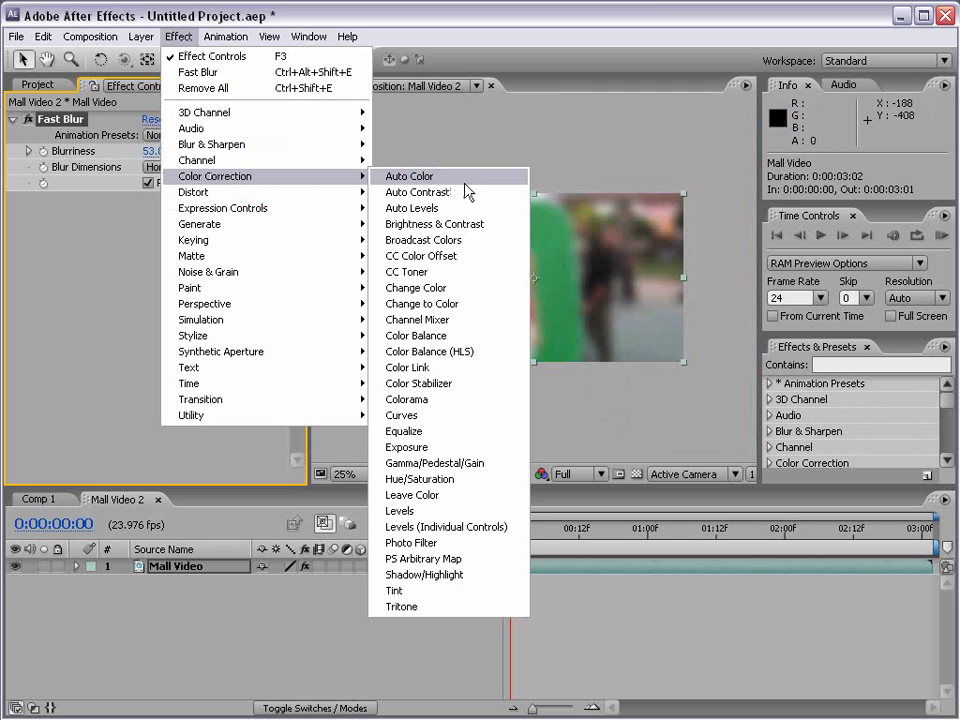
pyautogui.click(431, 415)
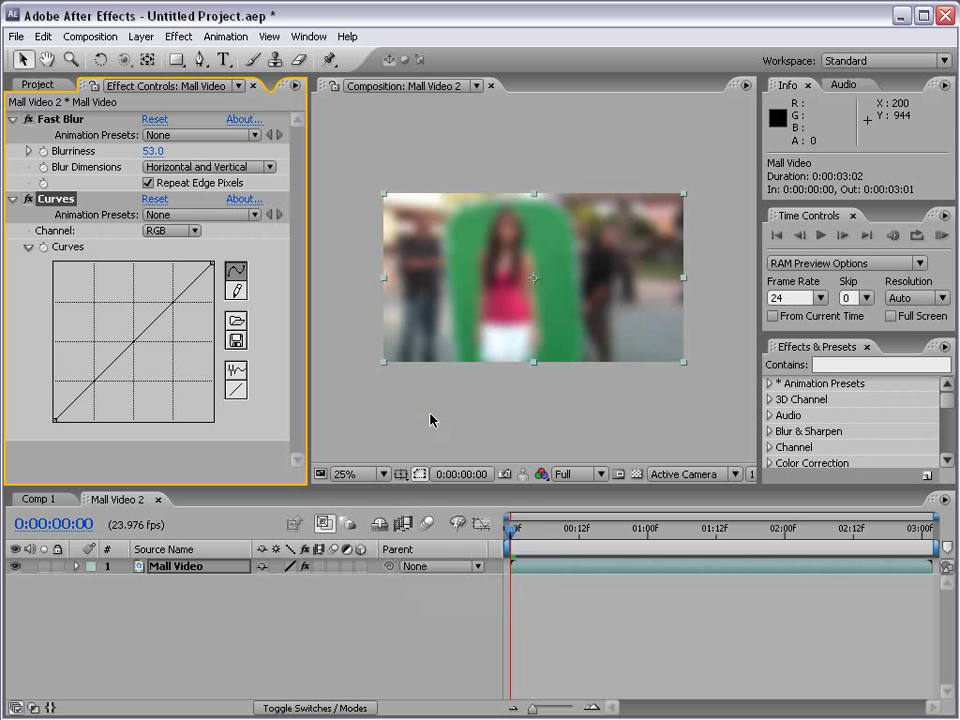
pyautogui.moveTo(146, 331); pyautogui.dragTo(139, 291)
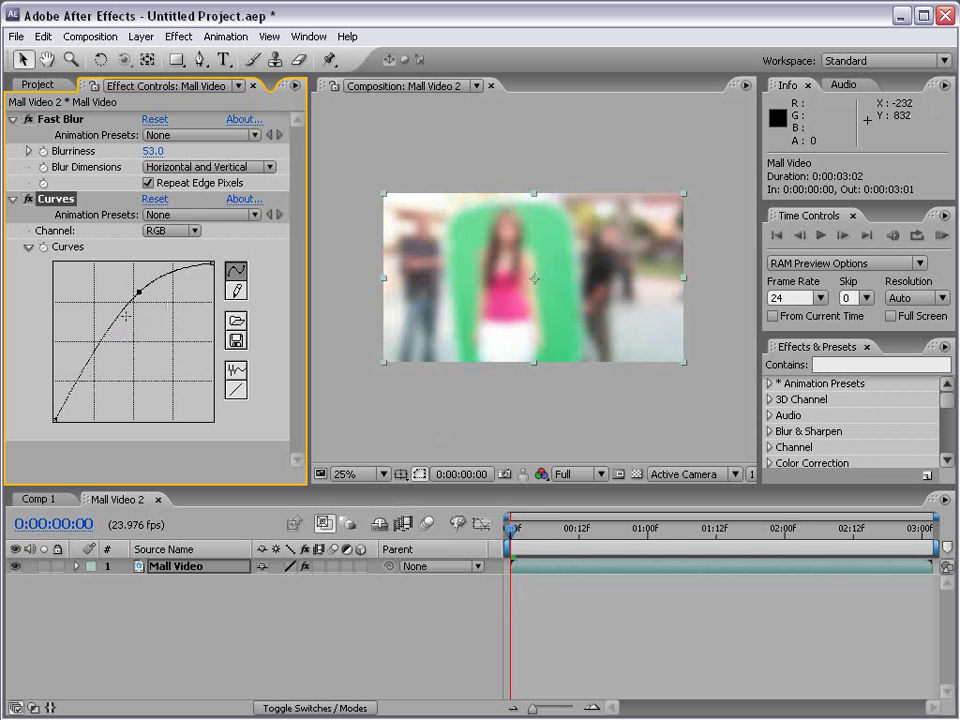
pyautogui.moveTo(100, 352); pyautogui.dragTo(104, 371)
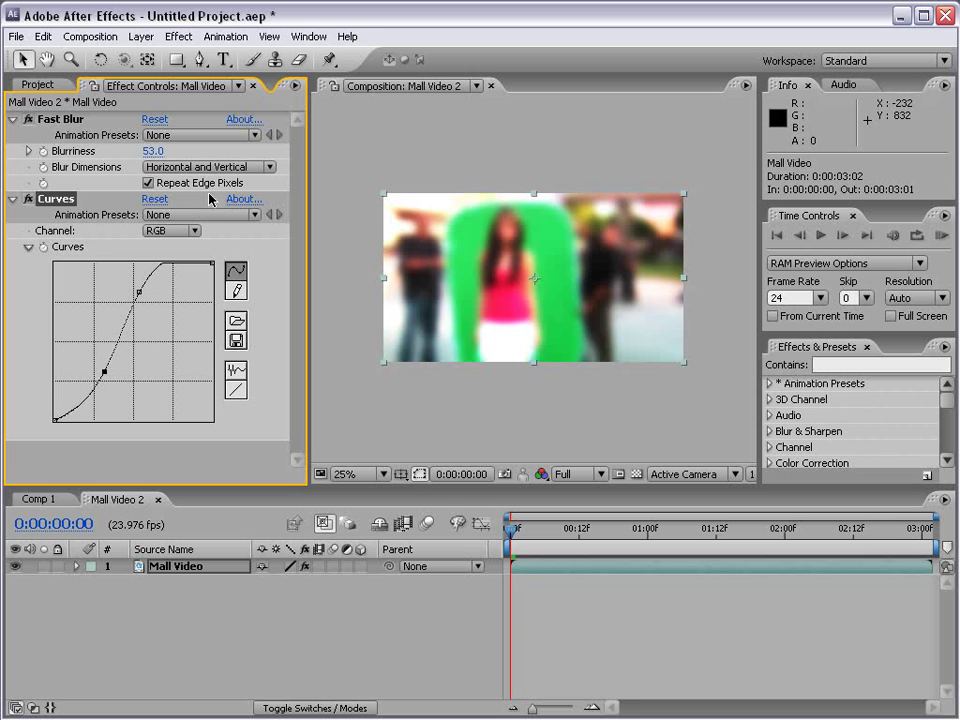
# Step: Collapse the effects' settings and reorder them so that Fast Blur comes after Curves
pyautogui.click(13, 119)
pyautogui.click(57, 121)
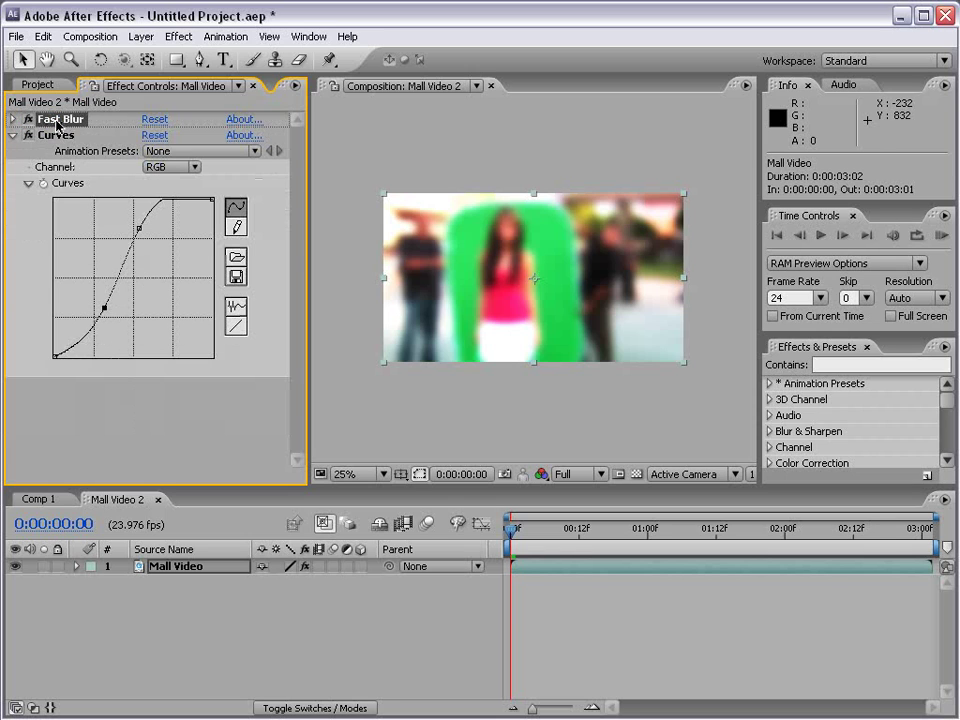
pyautogui.moveTo(57, 121); pyautogui.dragTo(66, 338)
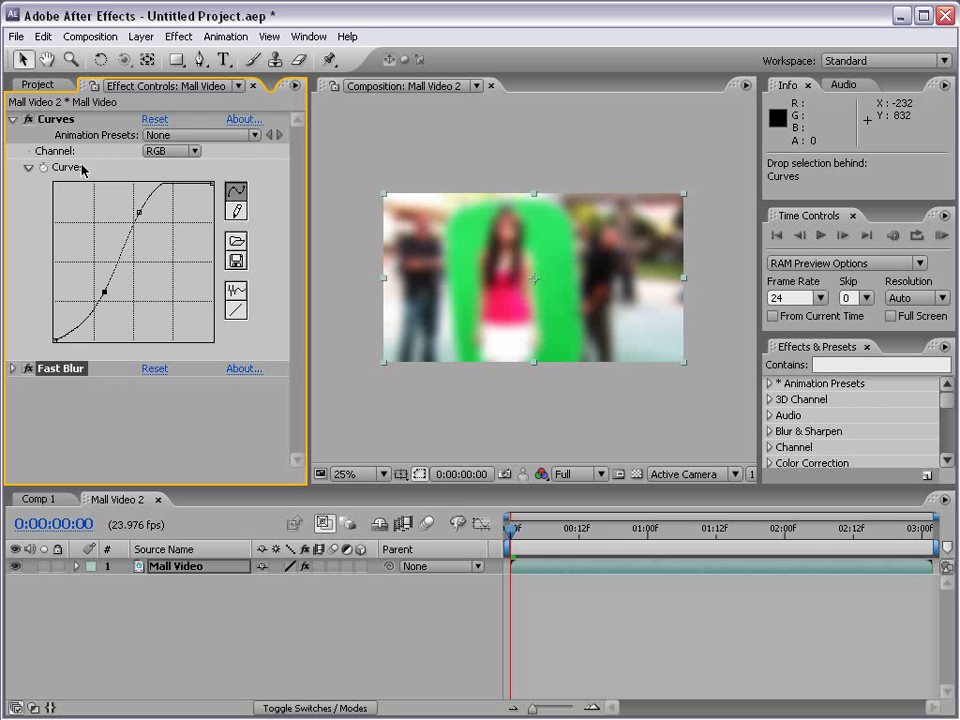
pyautogui.click(13, 119)
pyautogui.moveTo(52, 119)
pyautogui.mouseDown()
pyautogui.moveTo(71, 148)
pyautogui.moveTo(57, 140)
pyautogui.mouseUp()
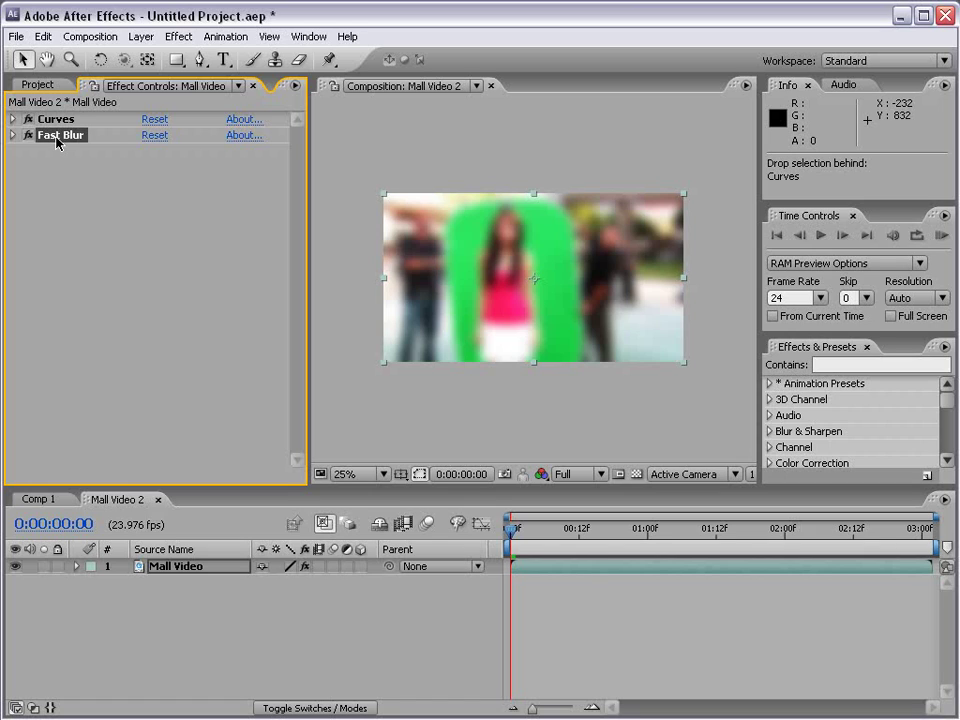
pyautogui.click(85, 141)
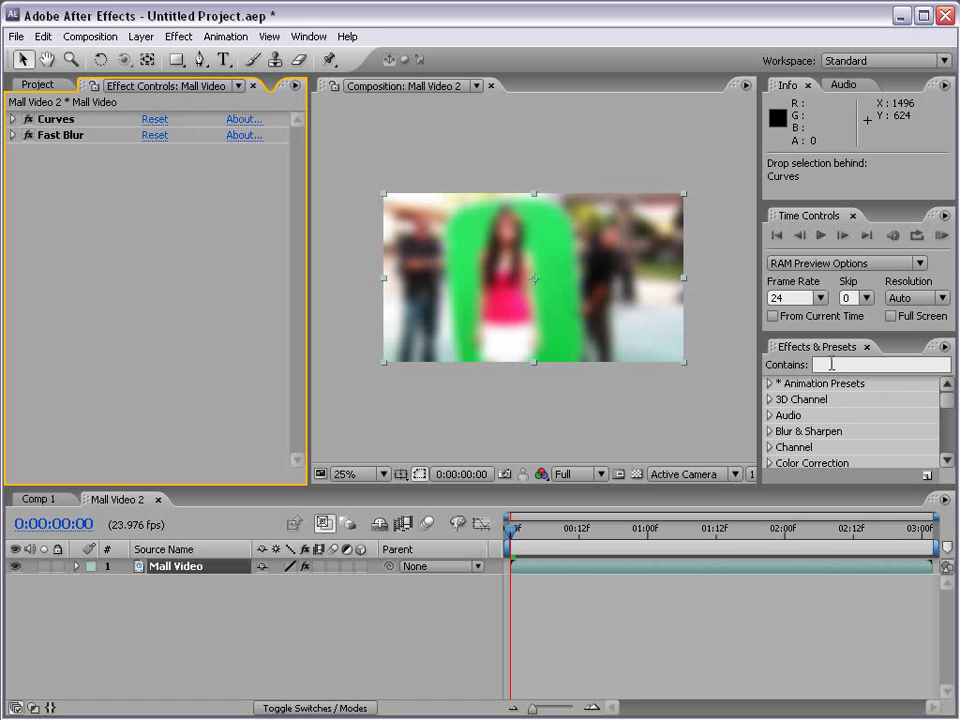
# Step: Search the effects for "glow", apply the Stylize Glow effect to the Mall Video layer, and set its Glow Radius to 181
pyautogui.moveTo(818, 334); pyautogui.dragTo(816, 253)
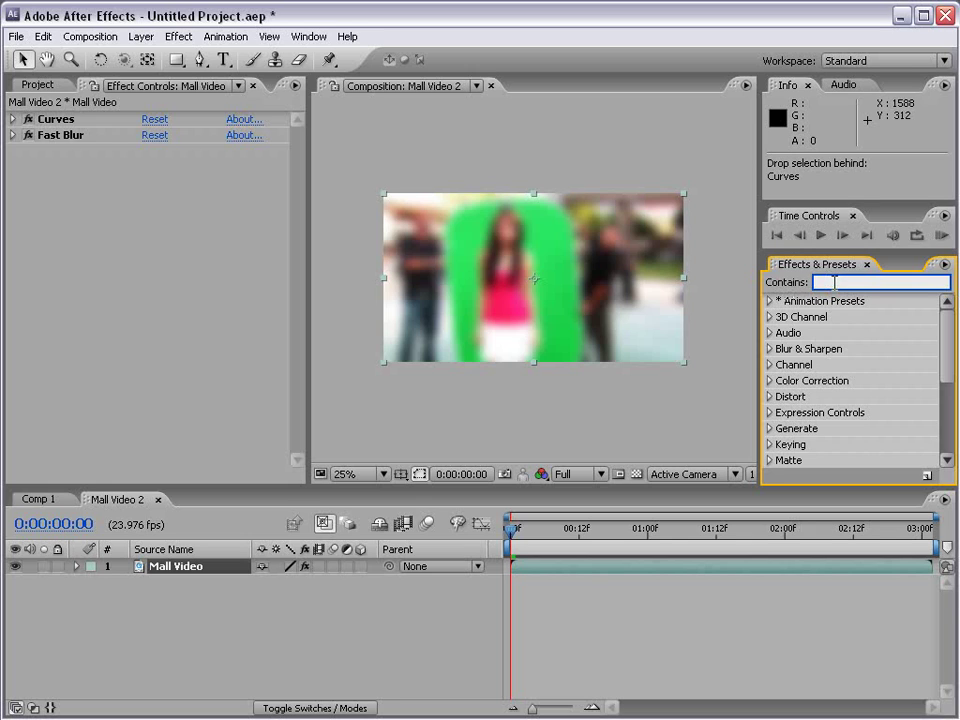
pyautogui.write('glow')
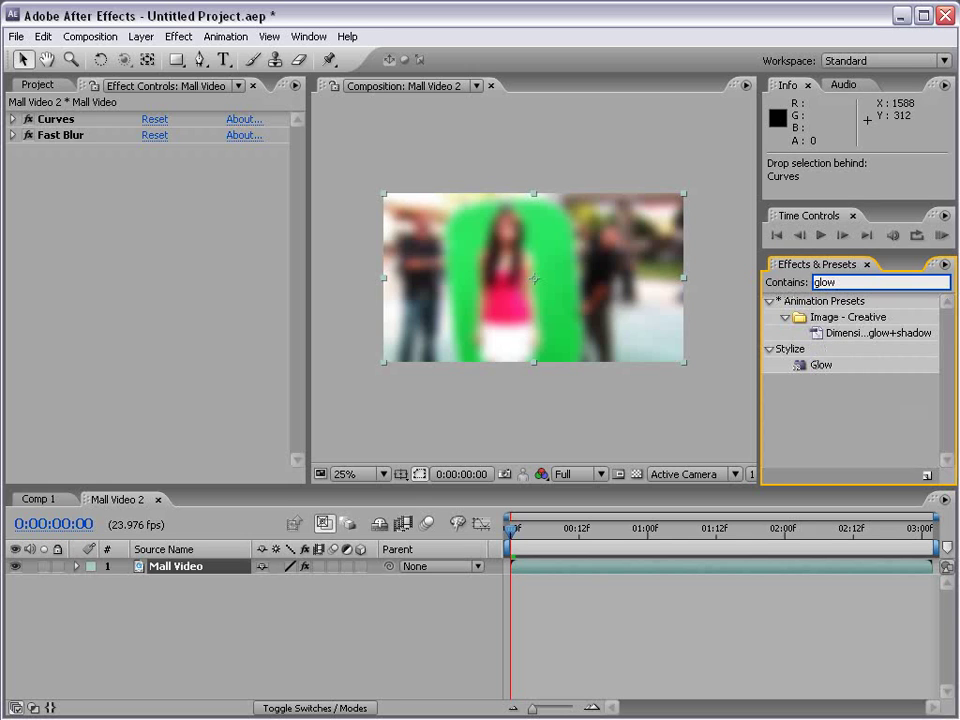
pyautogui.click(799, 367)
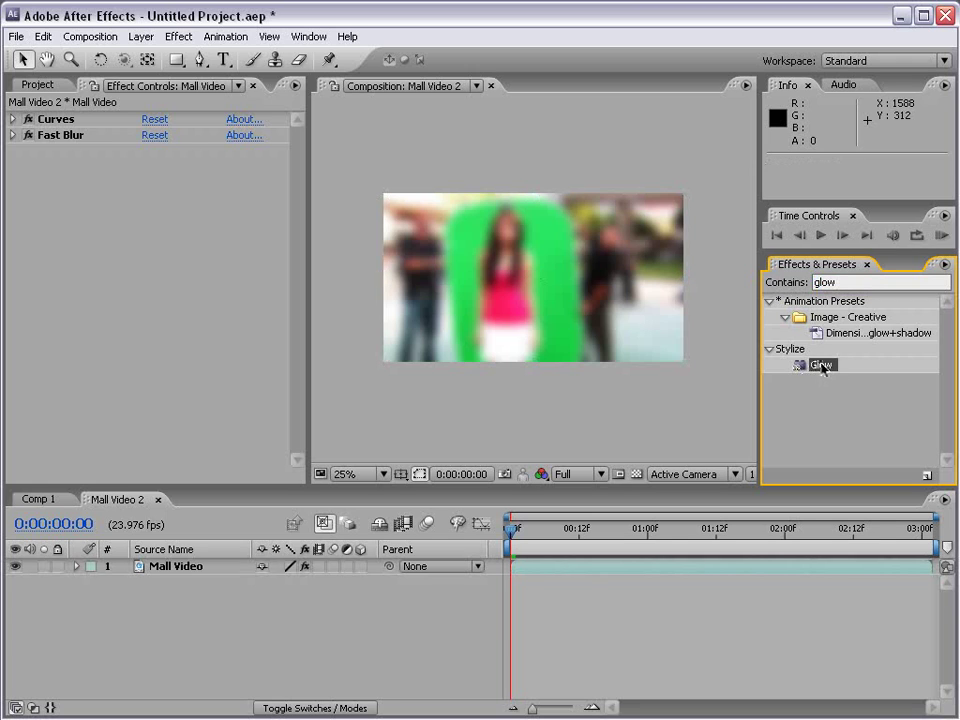
pyautogui.moveTo(828, 368); pyautogui.dragTo(680, 322)
pyautogui.moveTo(497, 300); pyautogui.dragTo(549, 570)
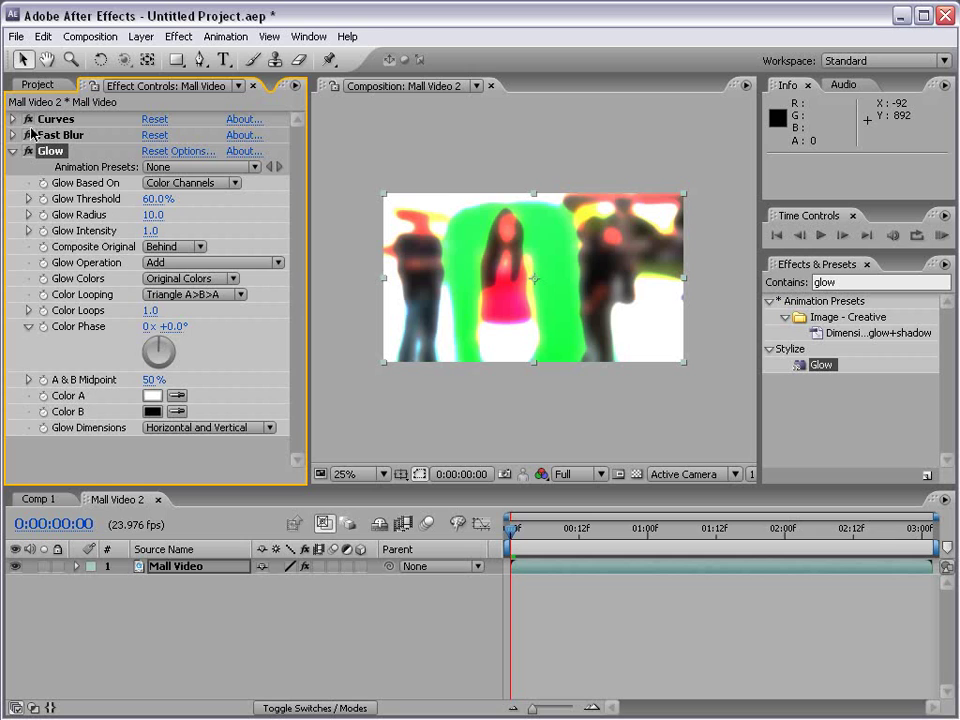
pyautogui.moveTo(152, 215); pyautogui.dragTo(210, 214)
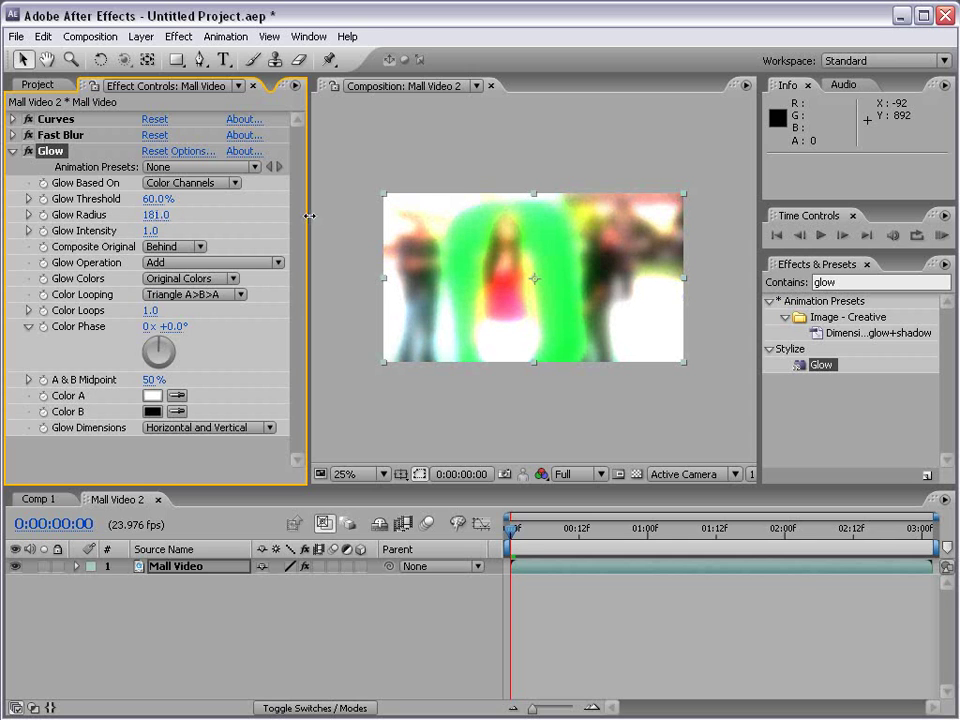
# Step: Turn off the Fast Blur and Curves effects on the Mall Video layer, leaving only Glow enabled
pyautogui.click(28, 135)
pyautogui.click(28, 119)
pyautogui.press('.')
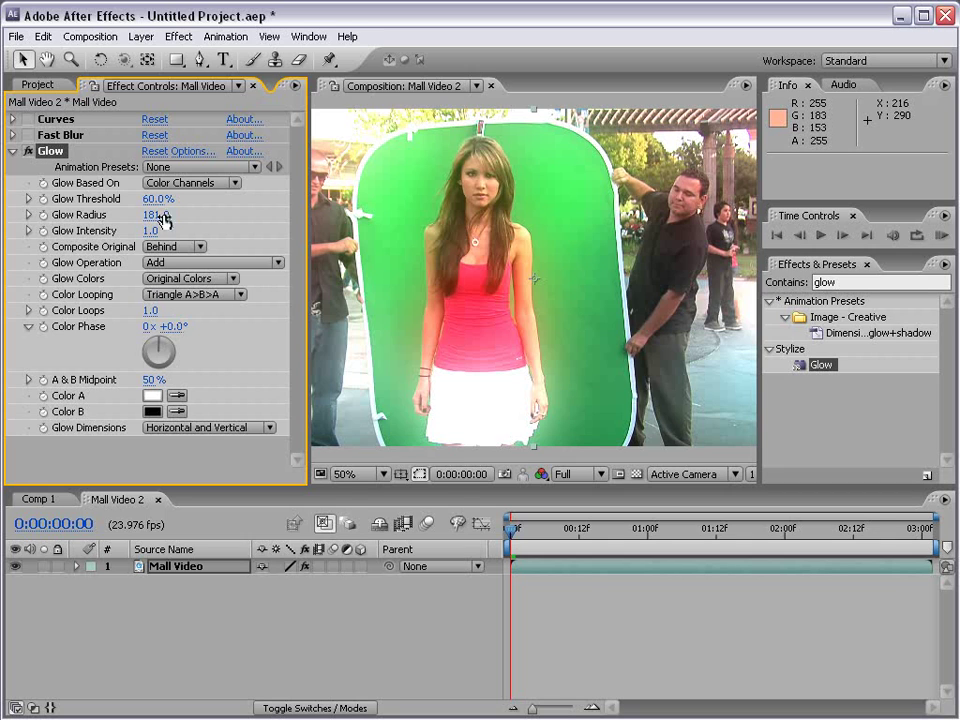
# Step: Set the Glow Threshold to 87.1% and the Glow Radius to 80
pyautogui.moveTo(158, 199); pyautogui.dragTo(130, 199)
pyautogui.hotkey('ctrl', 'z')
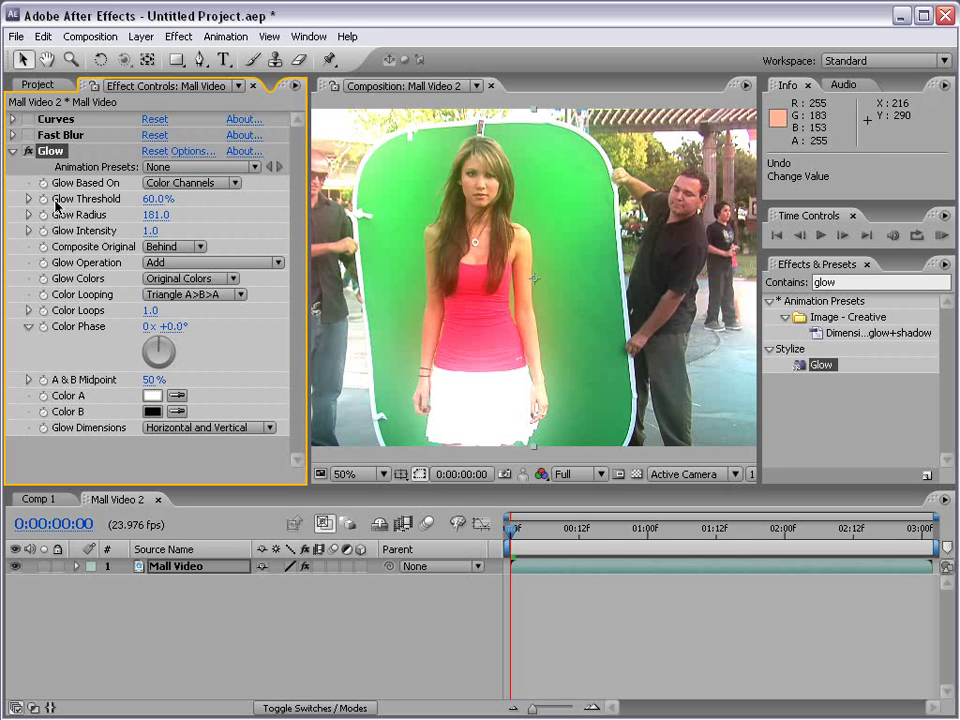
pyautogui.moveTo(158, 199); pyautogui.dragTo(250, 199)
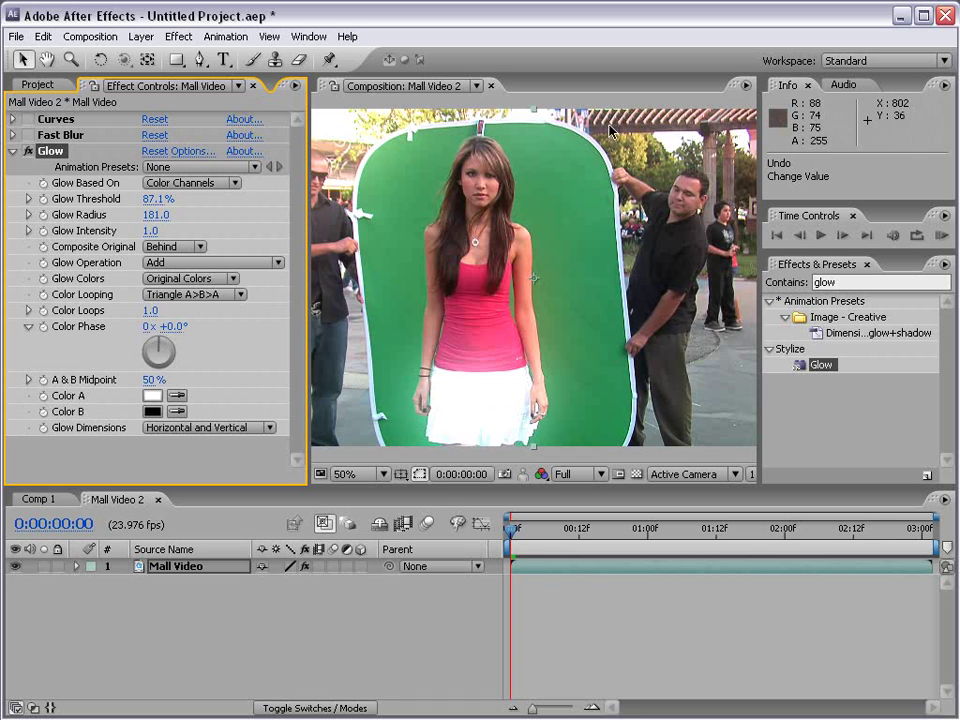
pyautogui.moveTo(156, 214); pyautogui.dragTo(67, 224)
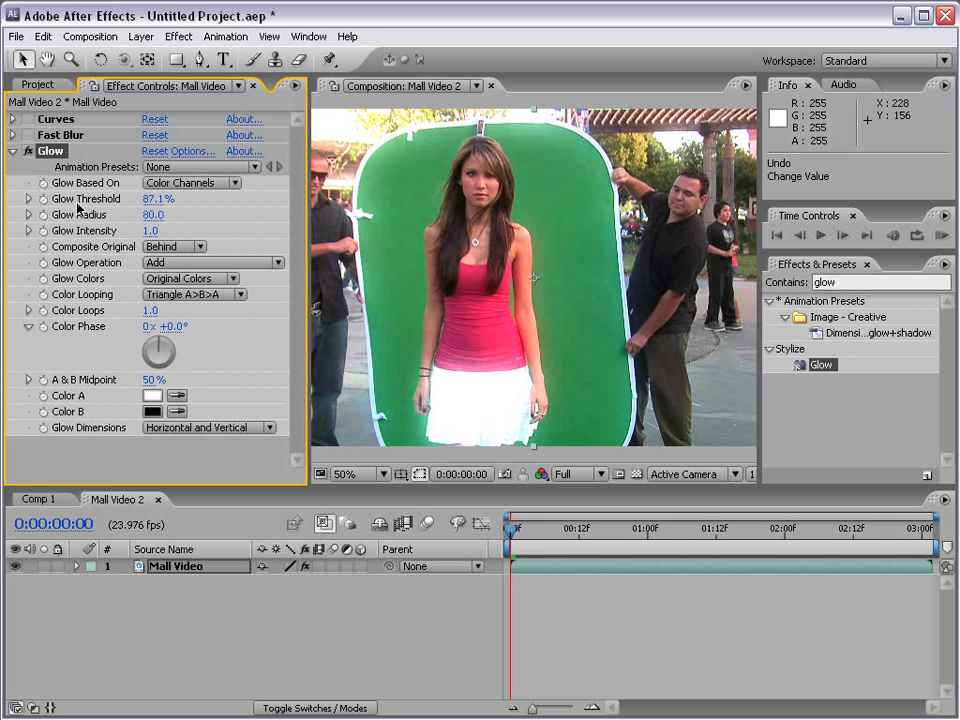
# Step: Delete the Glow effect from the Mall Video layer and turn Fast Blur back on
pyautogui.press('Delete')
pyautogui.click(45, 135)
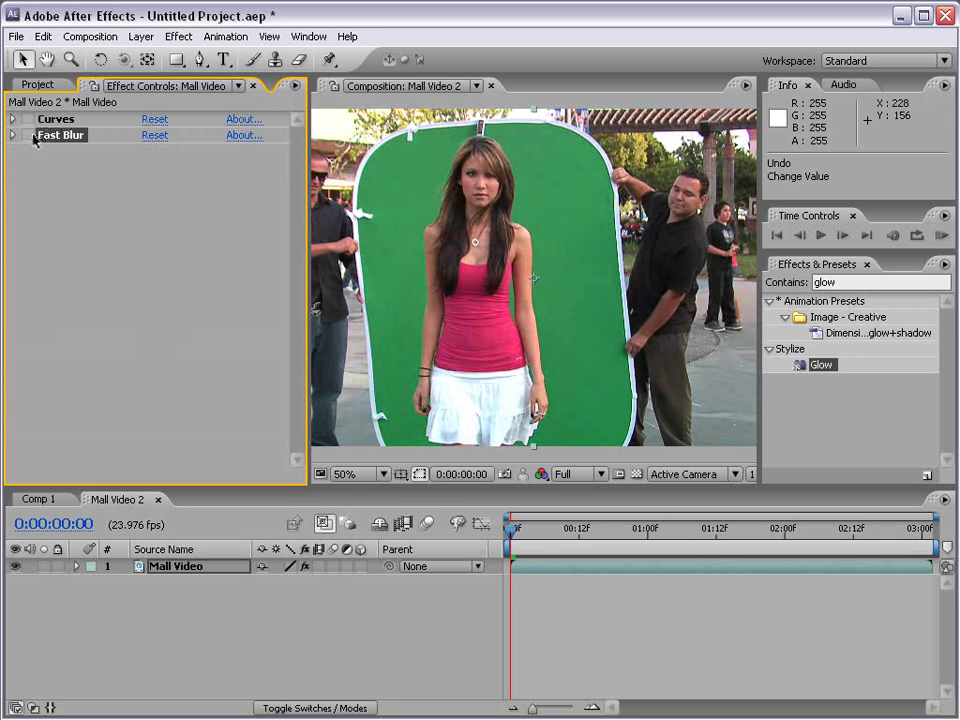
pyautogui.click(27, 135)
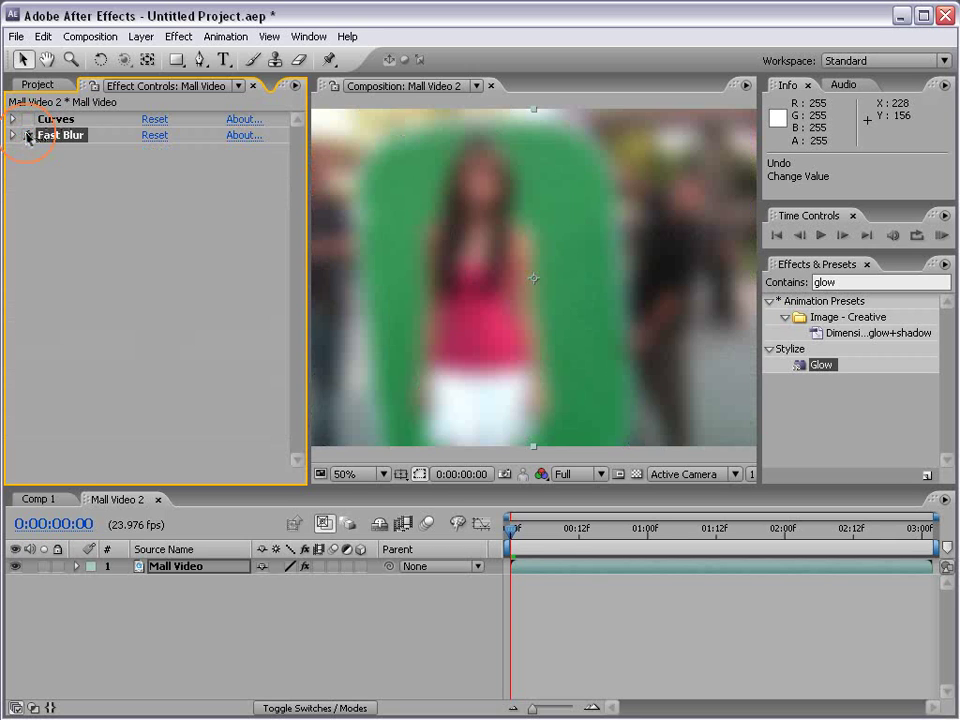
# Step: Duplicate the Fast Blur effect on the Mall Video layer
pyautogui.click(43, 36)
pyautogui.click(60, 199)
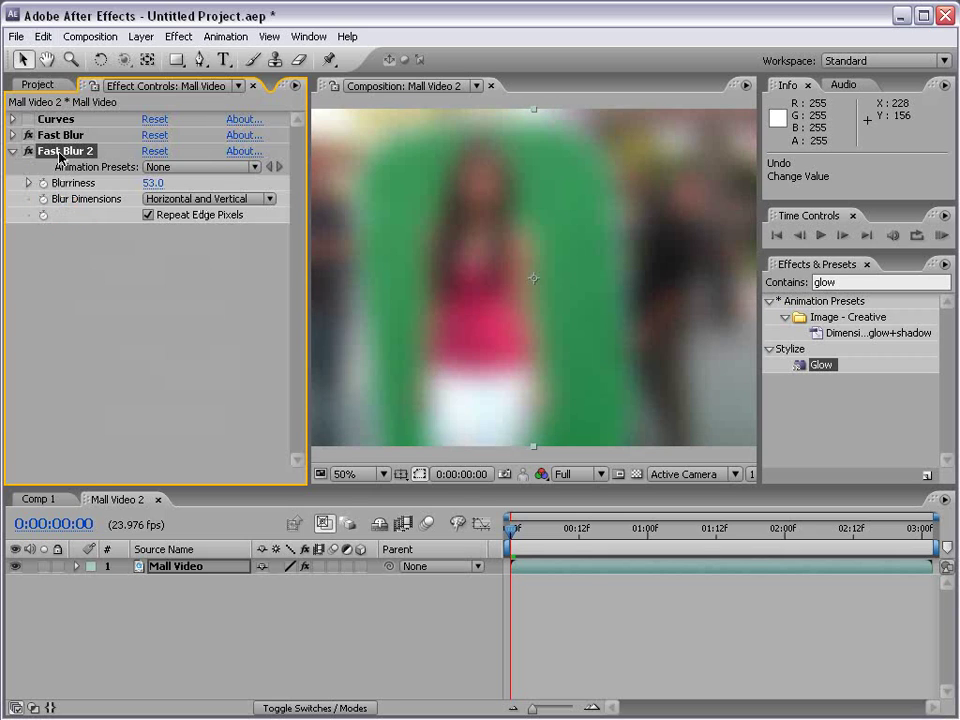
pyautogui.click(58, 135)
pyautogui.click(50, 151)
# Step: Turn off the original Fast Blur and lower the Blurriness of its duplicate
pyautogui.click(55, 135)
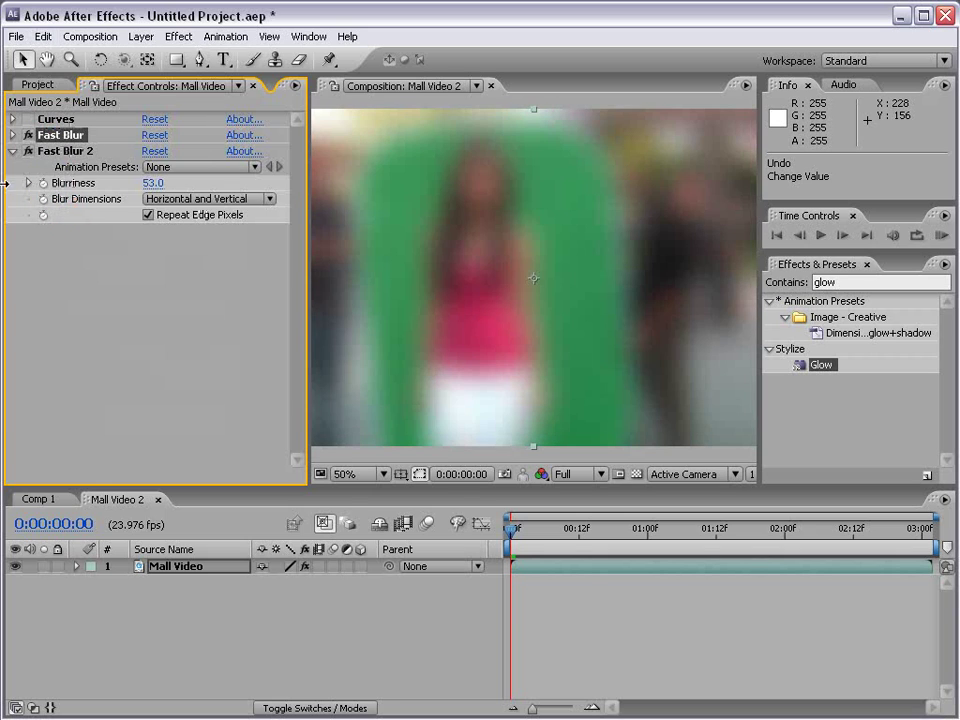
pyautogui.click(28, 135)
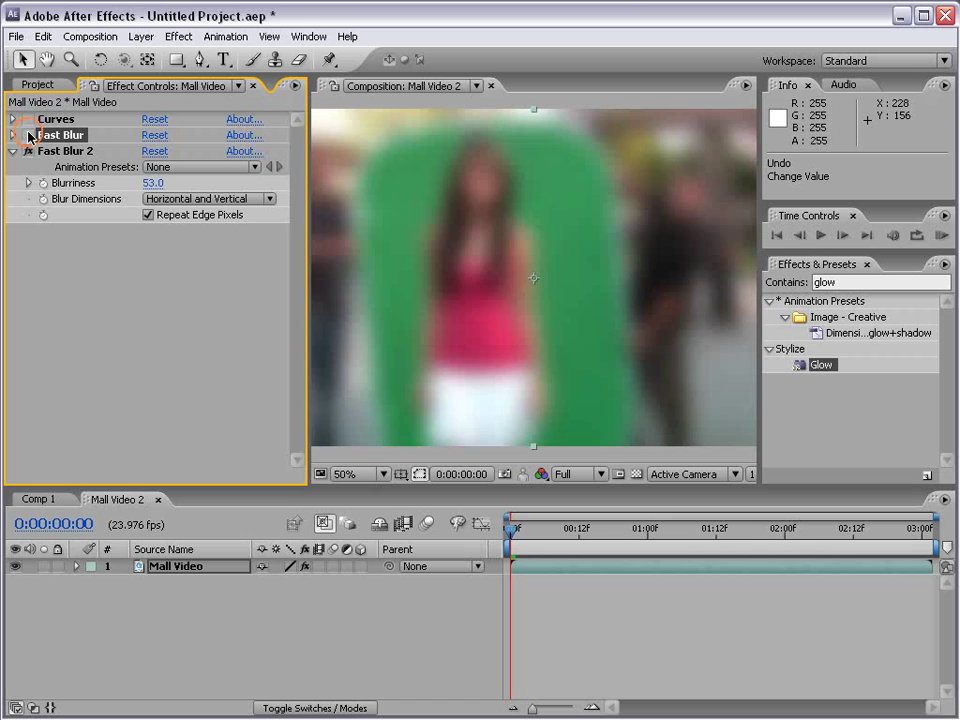
pyautogui.moveTo(150, 184); pyautogui.dragTo(100, 190)
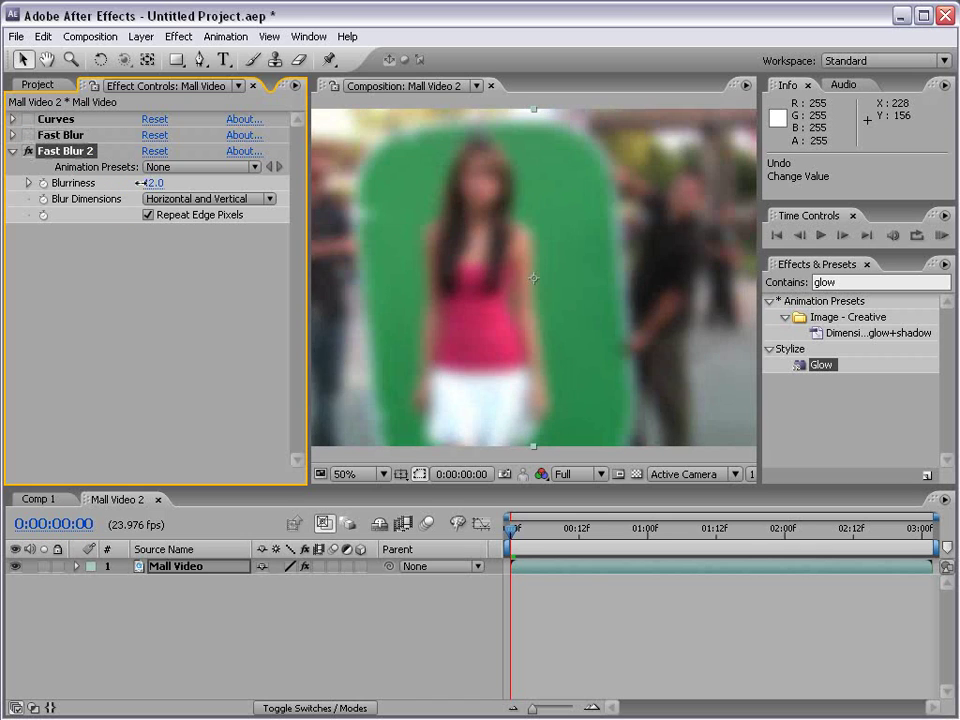
# Step: Remove all effects from the Mall Video layer: the Fast Blur duplicate, the original Fast Blur and Curves
pyautogui.click(64, 153)
pyautogui.press('Delete')
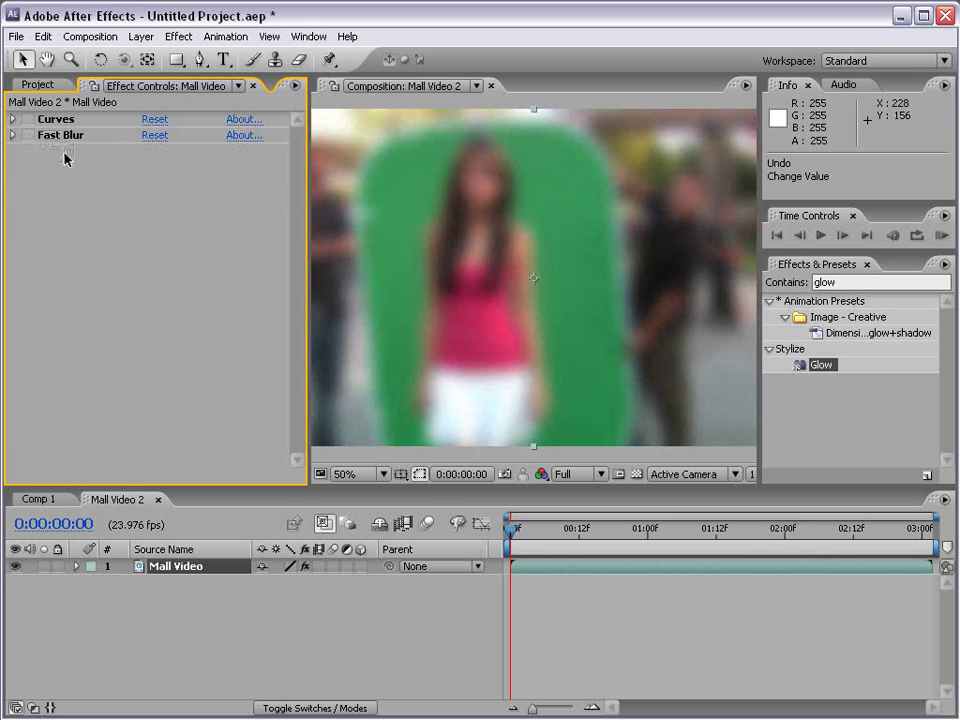
pyautogui.click(28, 137)
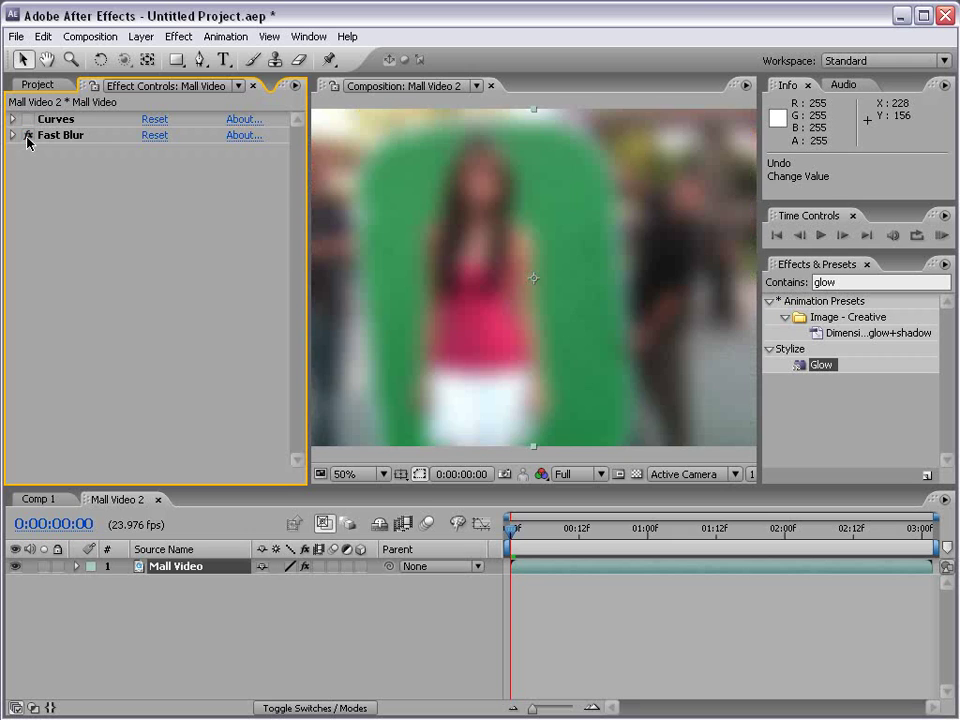
pyautogui.click(28, 136)
pyautogui.click(40, 135)
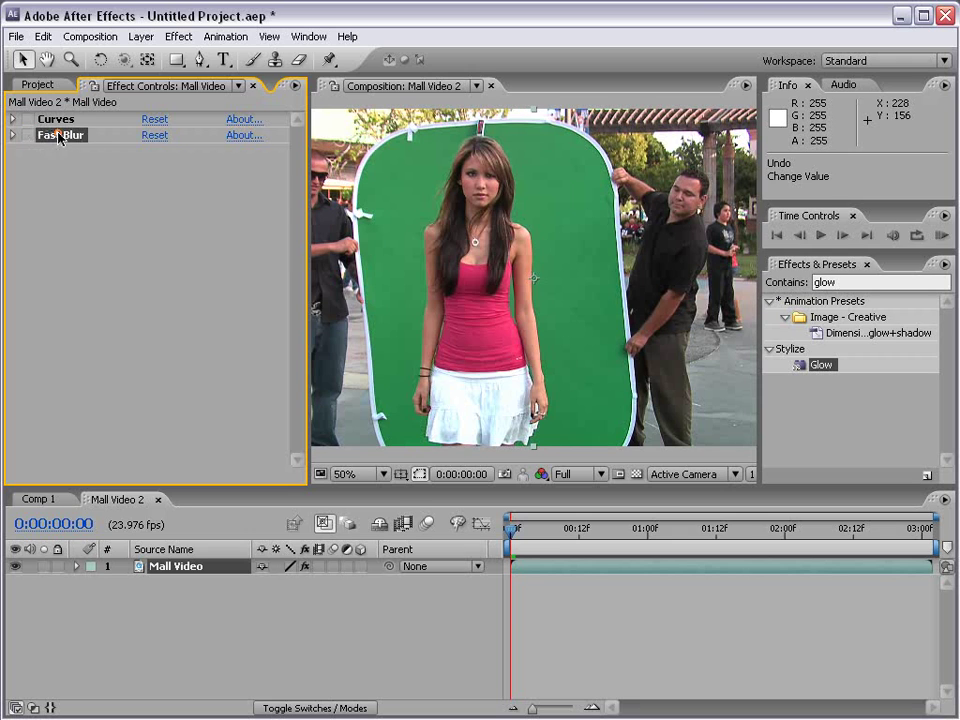
pyautogui.keyDown('shift'); pyautogui.click(58, 120); pyautogui.keyUp('shift')
pyautogui.press('Delete')
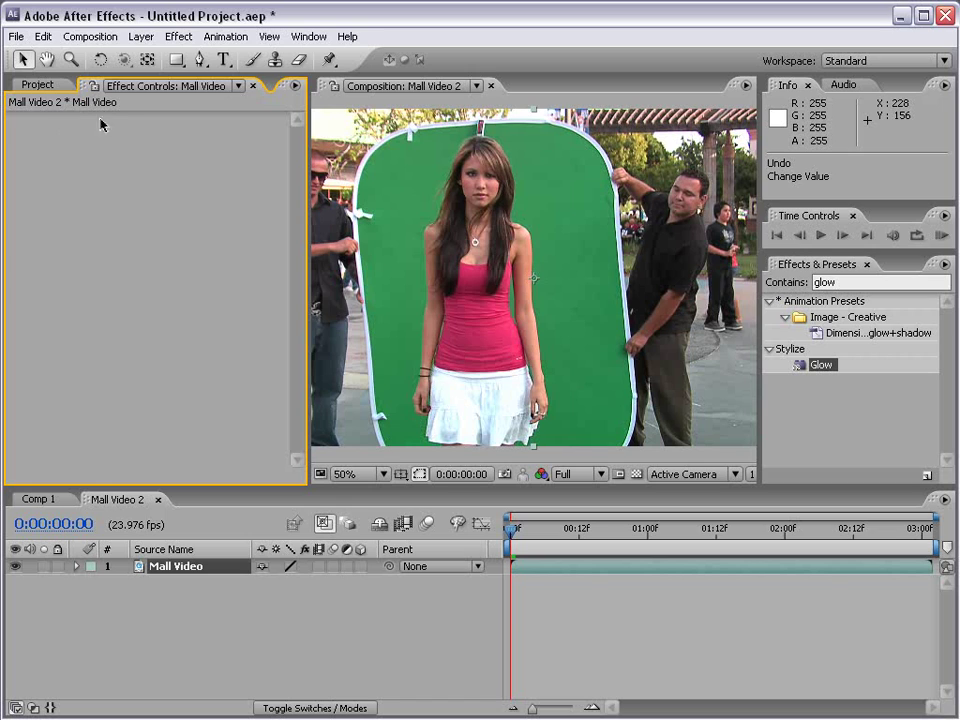
# Step: Apply a Ramp effect to the Mall Video layer, moving its start to about 382, 230 and its end to about 744, 652
pyautogui.click(553, 571)
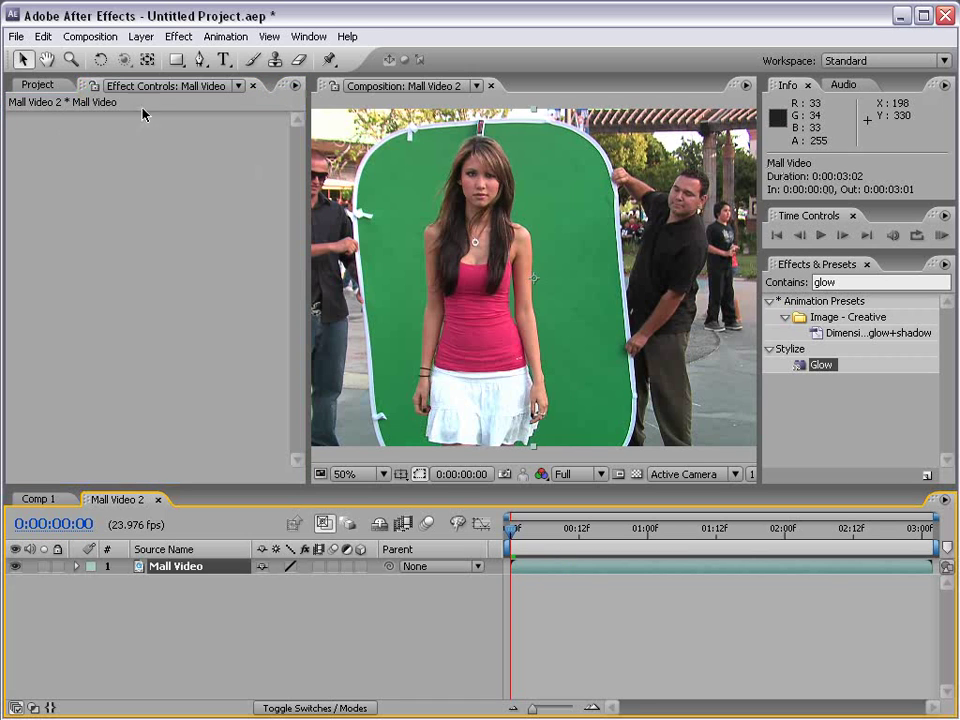
pyautogui.click(174, 40)
pyautogui.moveTo(214, 224)
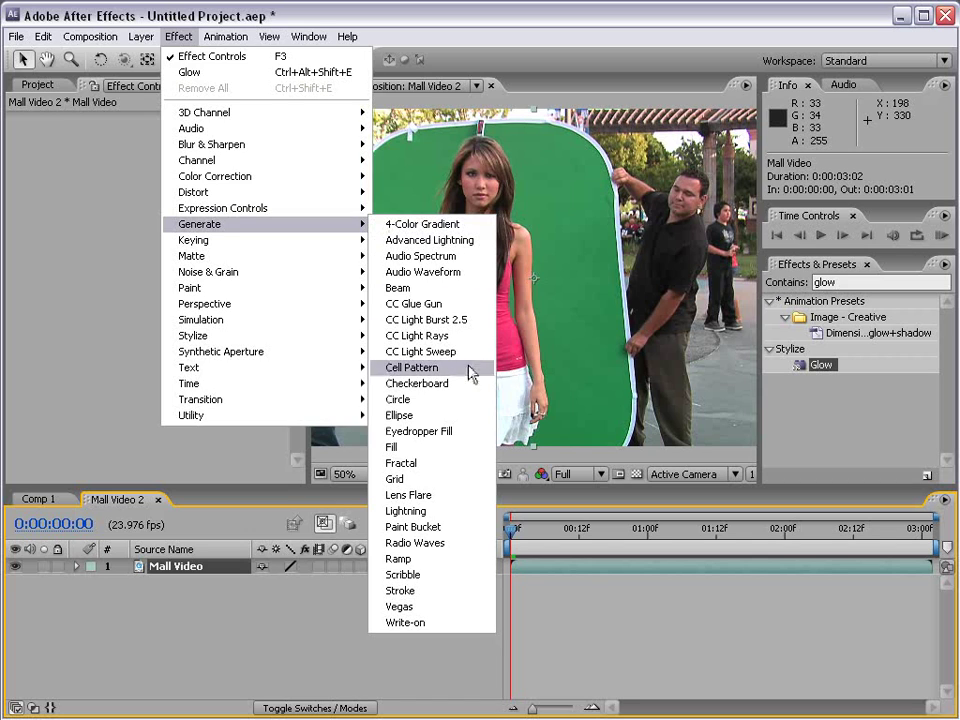
pyautogui.click(428, 563)
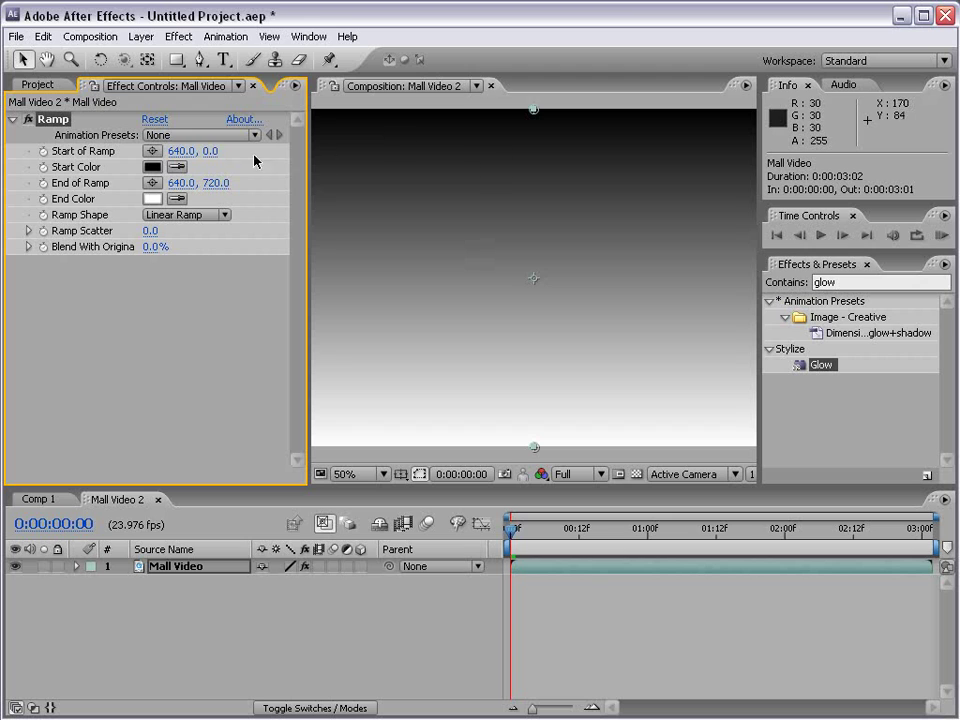
pyautogui.moveTo(534, 109); pyautogui.dragTo(416, 220)
pyautogui.moveTo(534, 447); pyautogui.dragTo(586, 413)
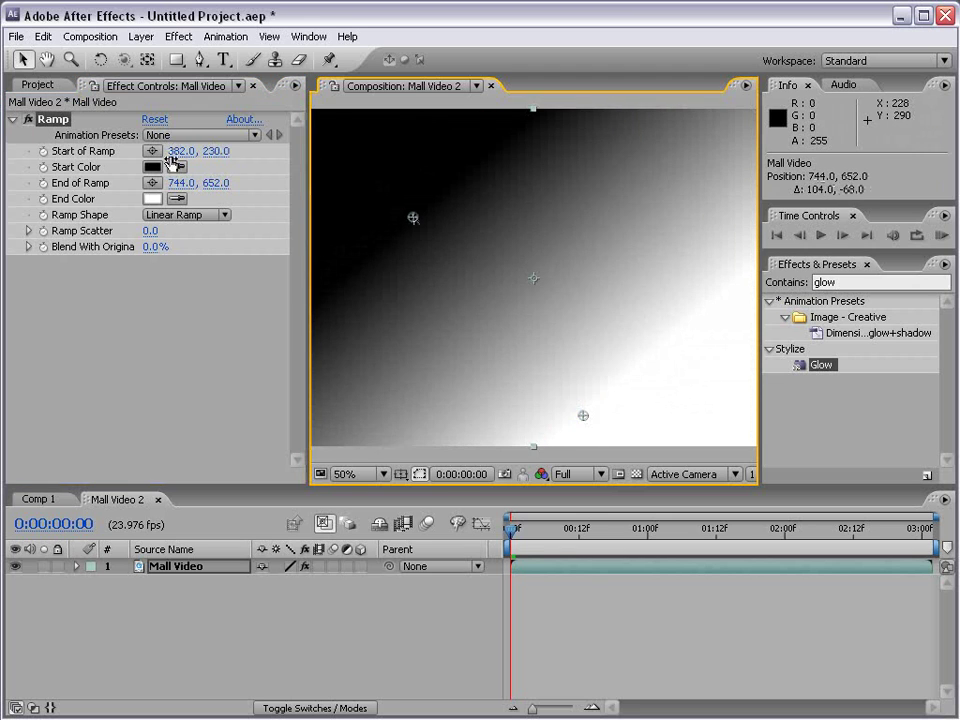
# Step: Set the Ramp's Start Color to pure red (FF0000)
pyautogui.click(153, 167)
pyautogui.moveTo(291, 551); pyautogui.dragTo(443, 437)
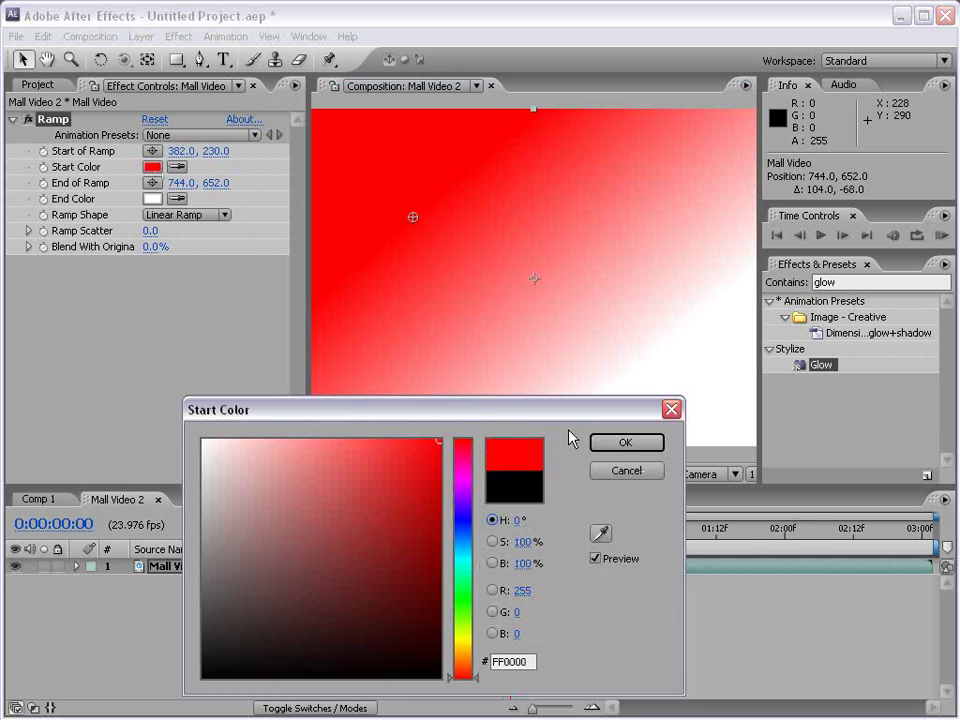
pyautogui.click(623, 442)
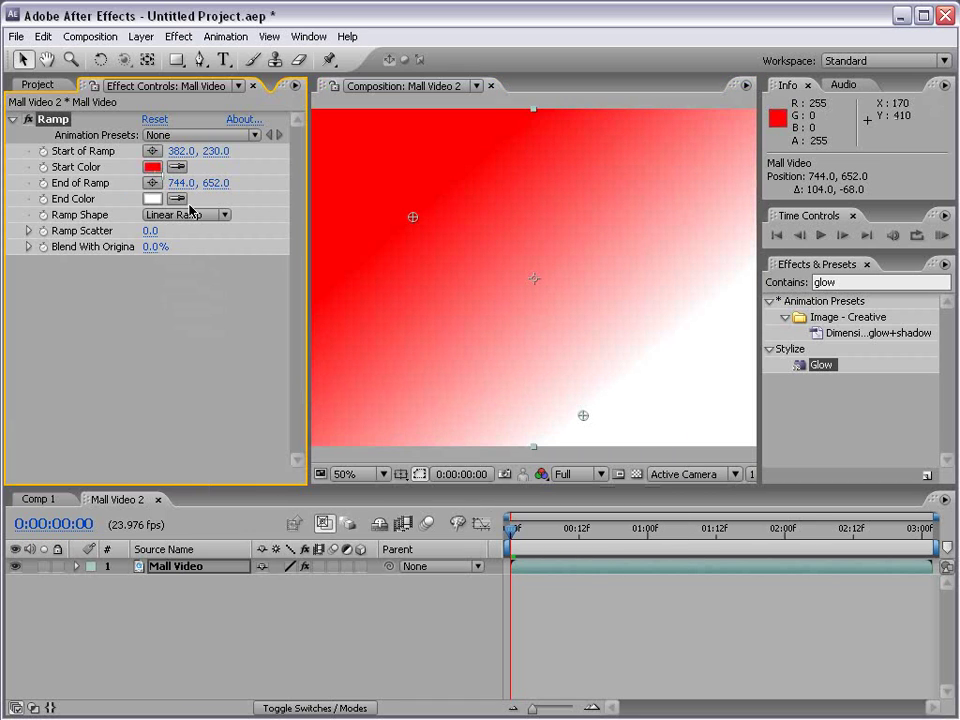
# Step: Change the Ramp Shape to Radial Ramp and move its start point to about 574, 338
pyautogui.click(196, 215)
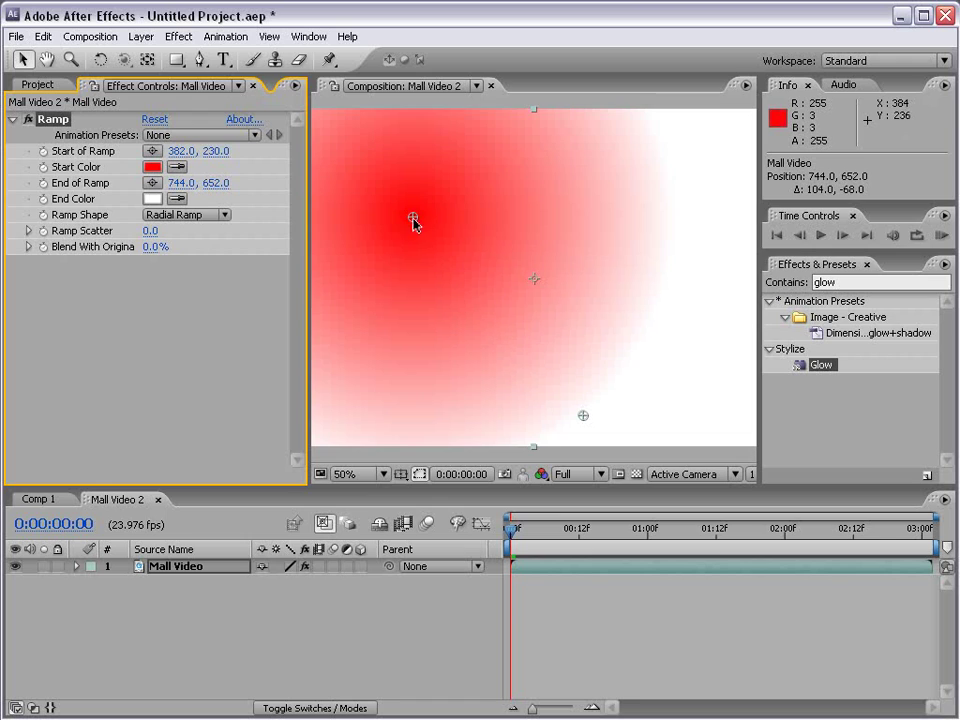
pyautogui.moveTo(413, 217); pyautogui.dragTo(503, 268)
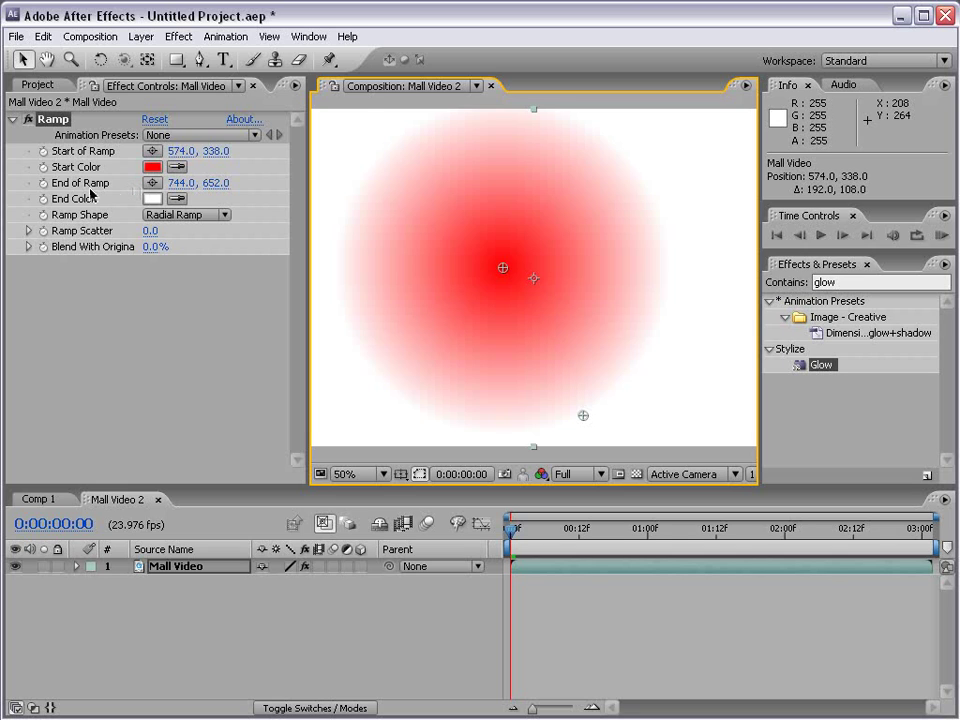
# Step: Replace the Ramp effect with a Lens Flare and move its Flare Center to about 742, 288
pyautogui.press('Delete')
pyautogui.click(178, 36)
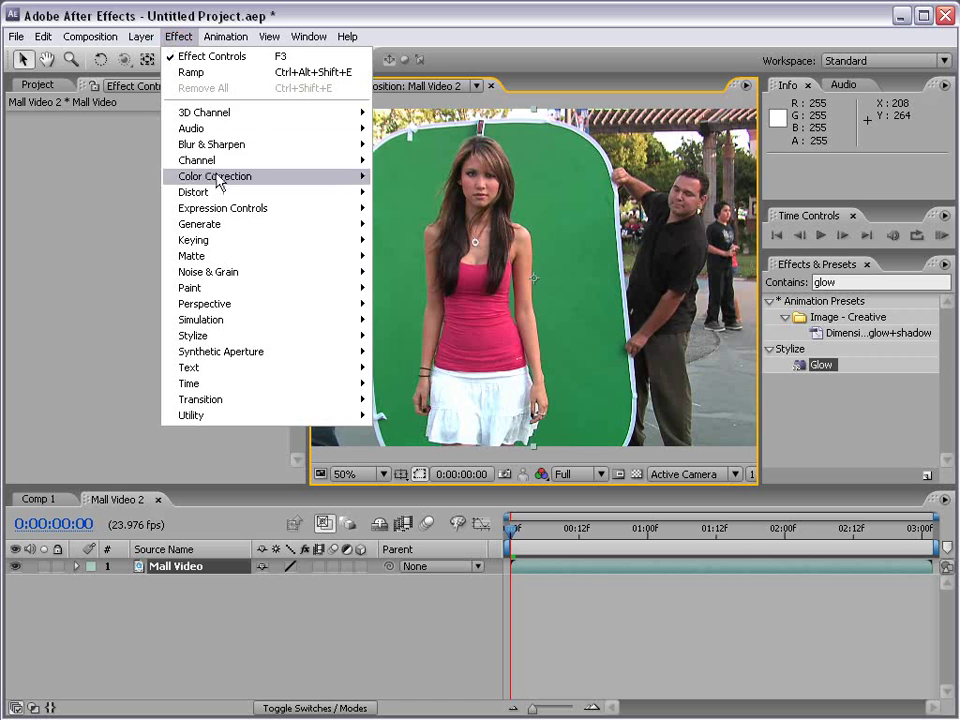
pyautogui.moveTo(213, 224)
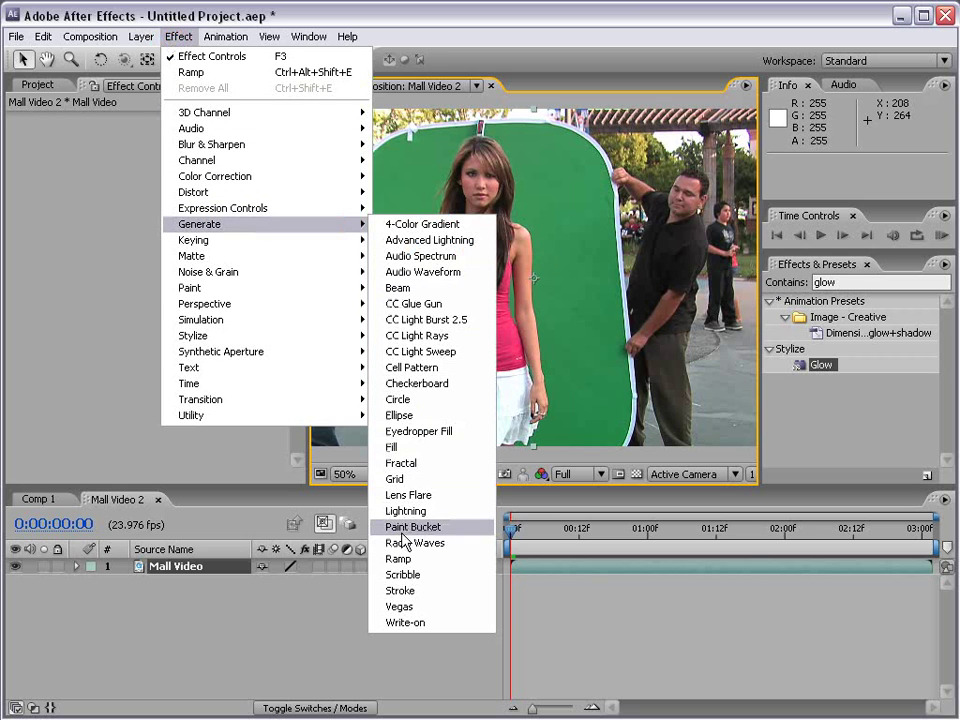
pyautogui.click(460, 497)
pyautogui.moveTo(476, 246); pyautogui.dragTo(582, 246)
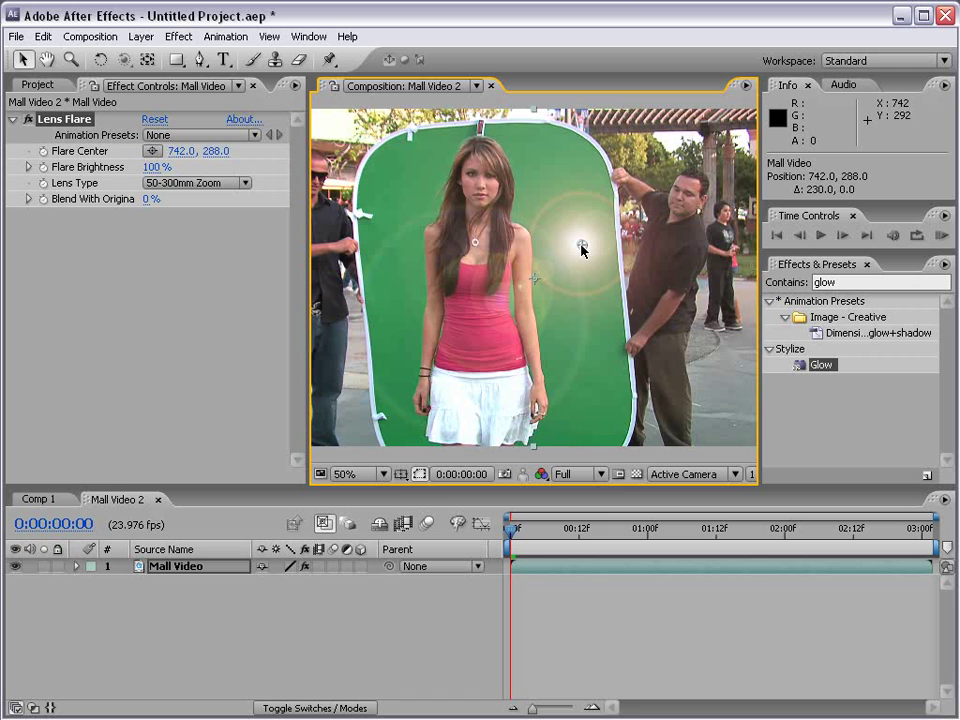
# Step: Replace the Lens Flare on the Mall Video layer with the Hue/Saturation color correction effect
pyautogui.press('Delete')
pyautogui.click(178, 36)
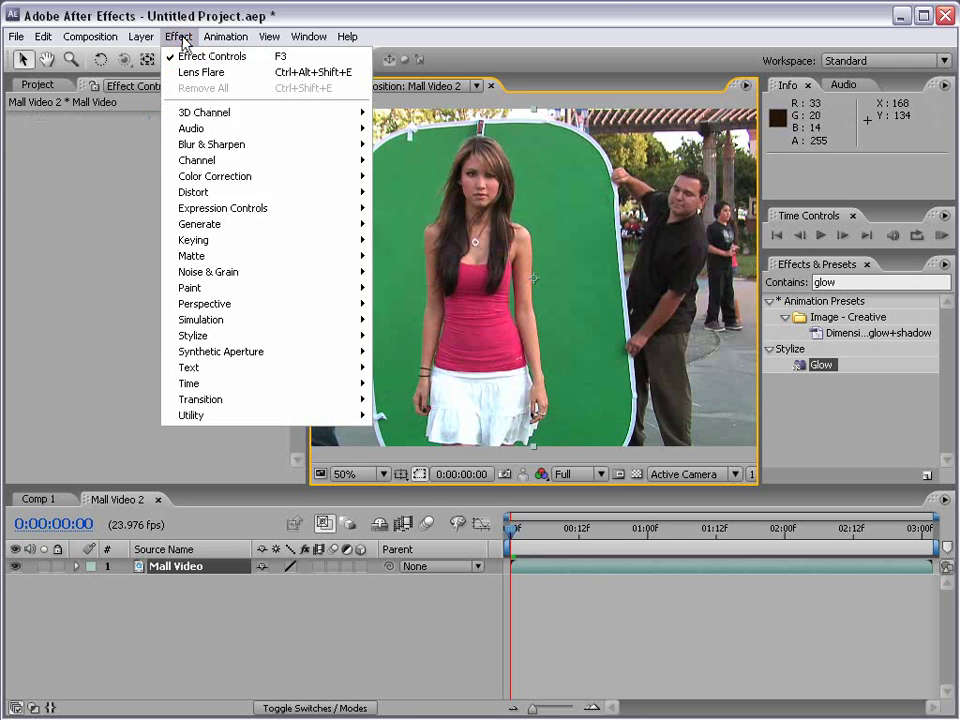
pyautogui.moveTo(268, 228)
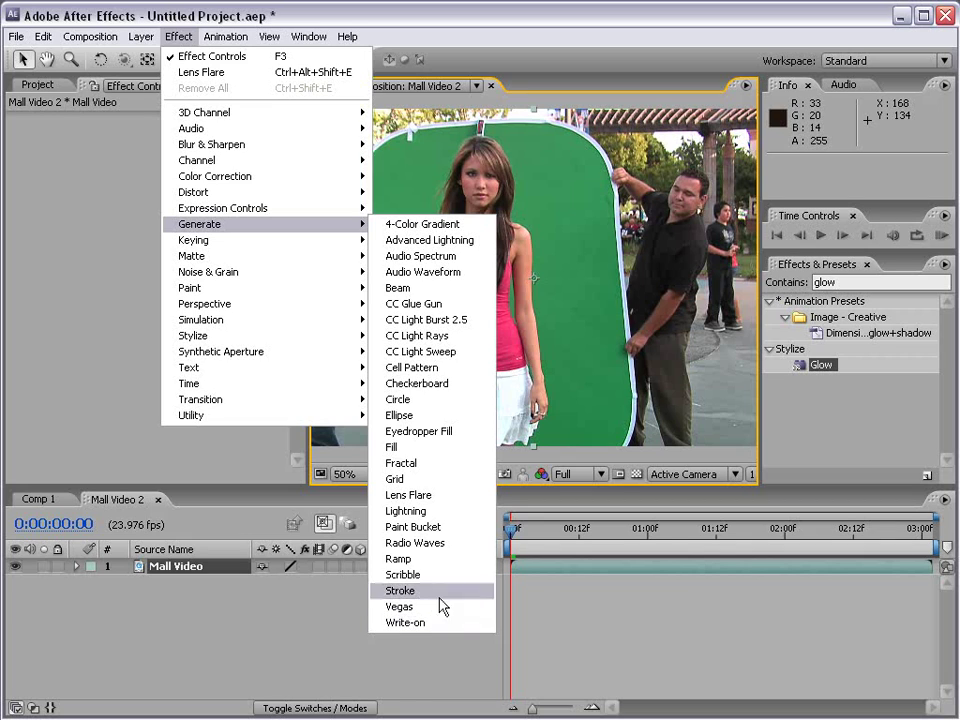
pyautogui.moveTo(257, 184)
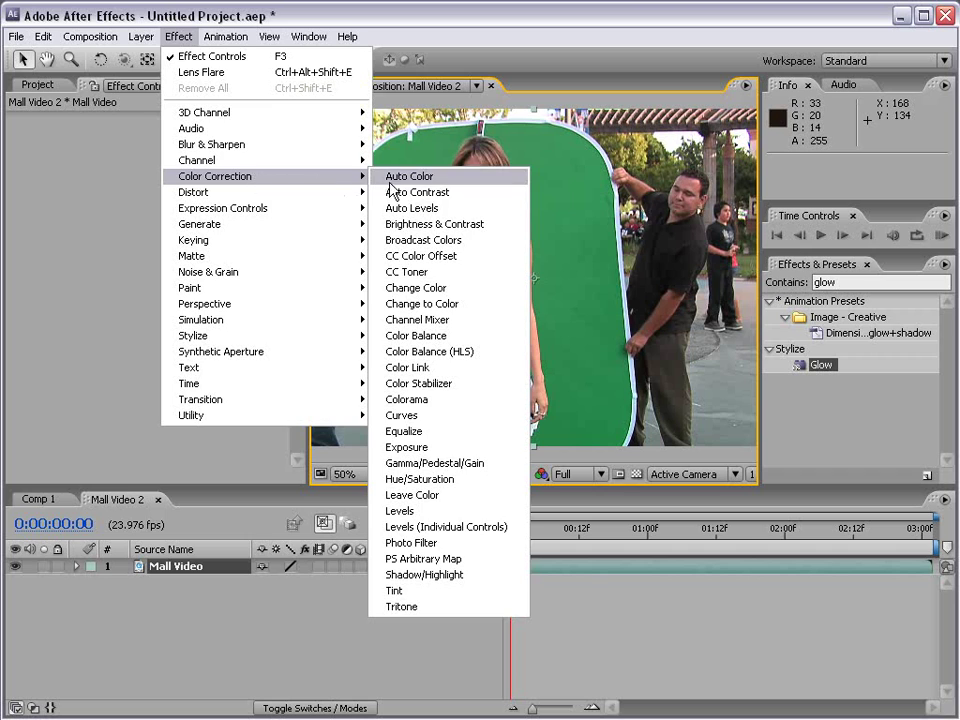
pyautogui.click(462, 480)
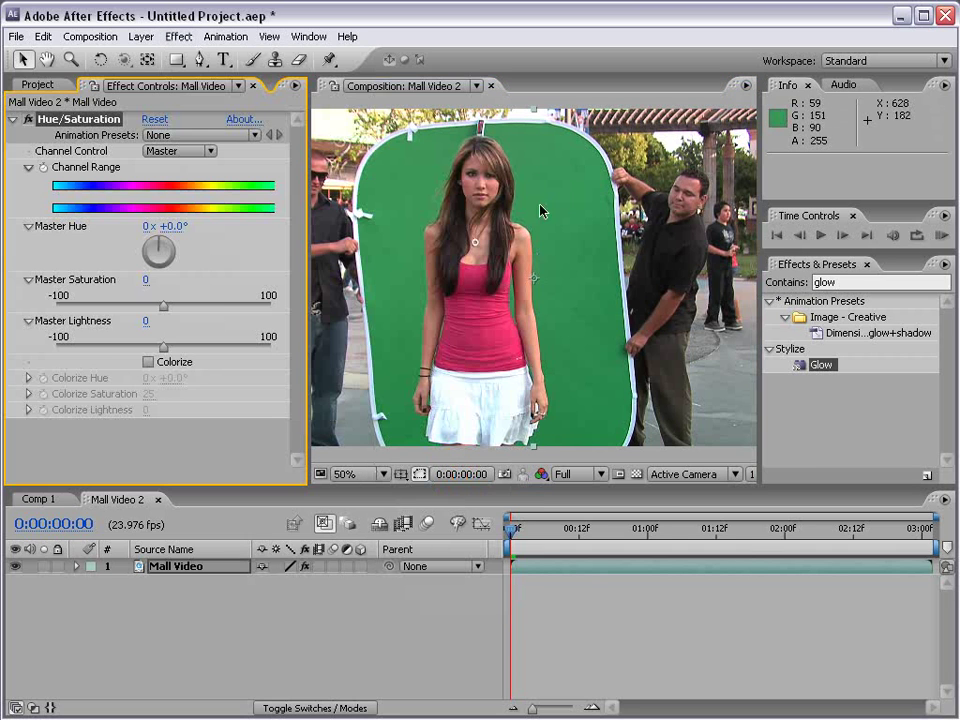
# Step: Enable Colorize in Hue/Saturation and set the Colorize Hue to +43° and the Colorize Saturation to 15
pyautogui.click(148, 362)
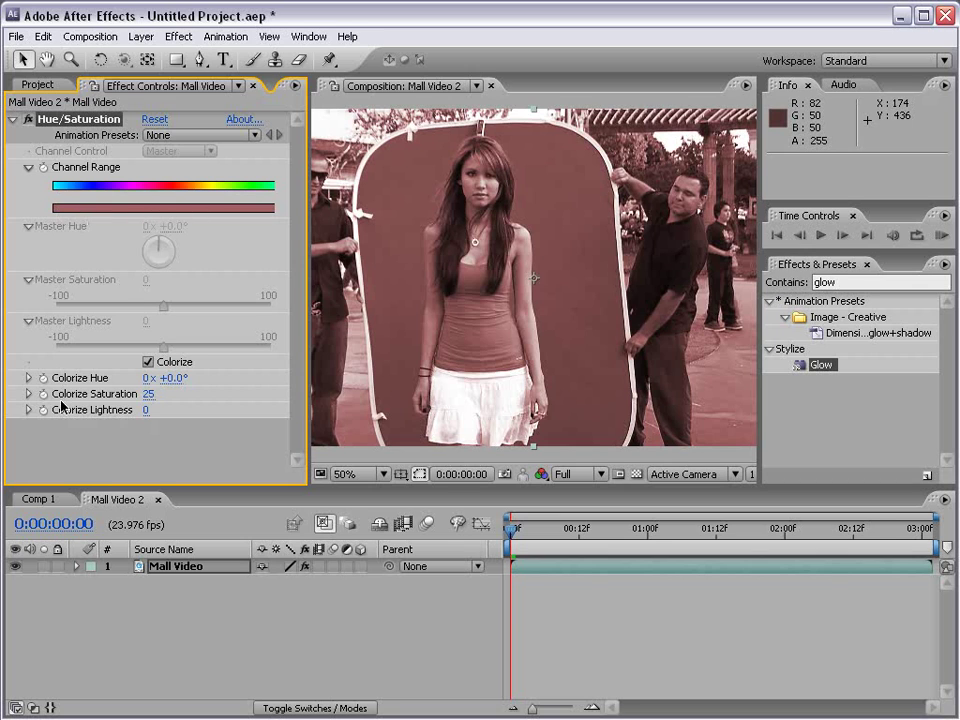
pyautogui.moveTo(171, 378); pyautogui.dragTo(66, 381)
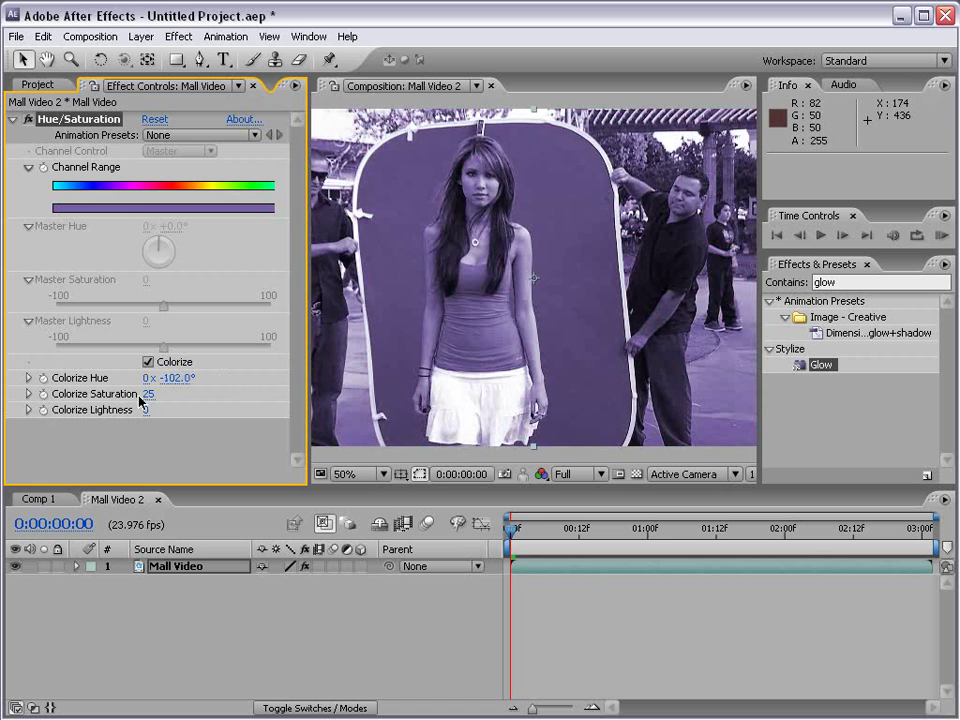
pyautogui.moveTo(146, 395); pyautogui.dragTo(306, 371)
pyautogui.click(27, 378)
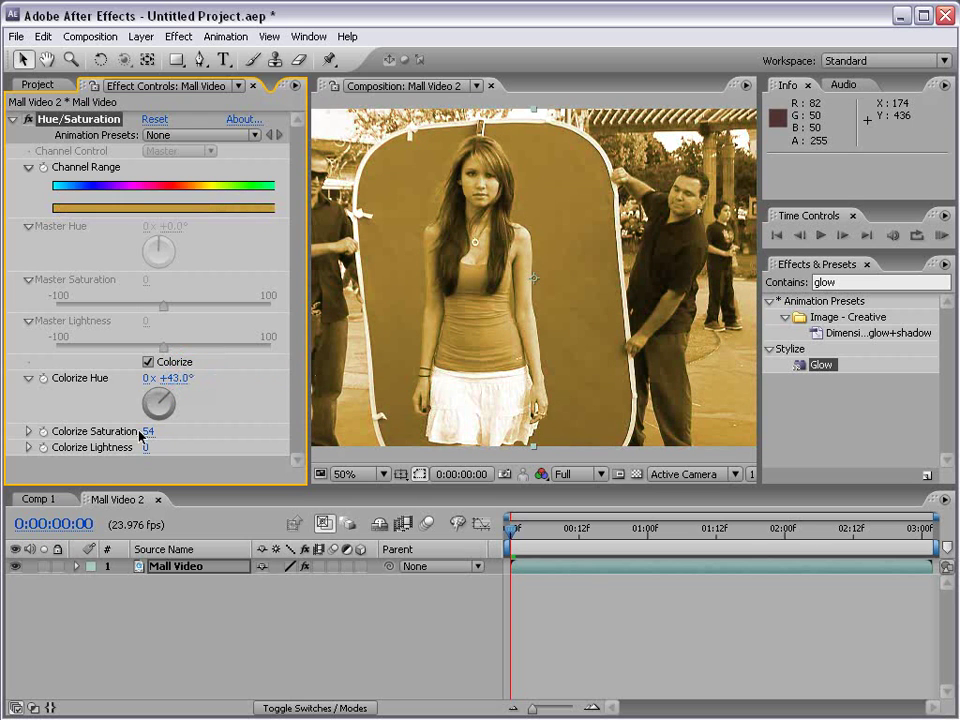
pyautogui.moveTo(149, 430); pyautogui.dragTo(114, 430)
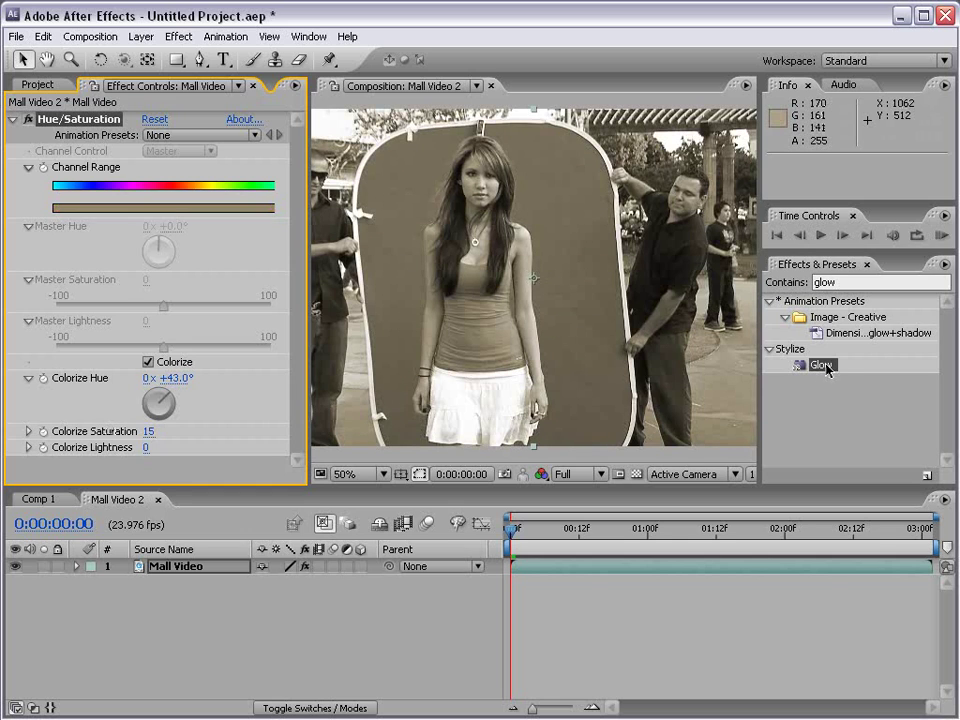
# Step: Add the Glow effect to the Mall Video layer with a Glow Threshold of 89.8% and a Glow Radius of 101
pyautogui.moveTo(826, 366); pyautogui.dragTo(467, 281)
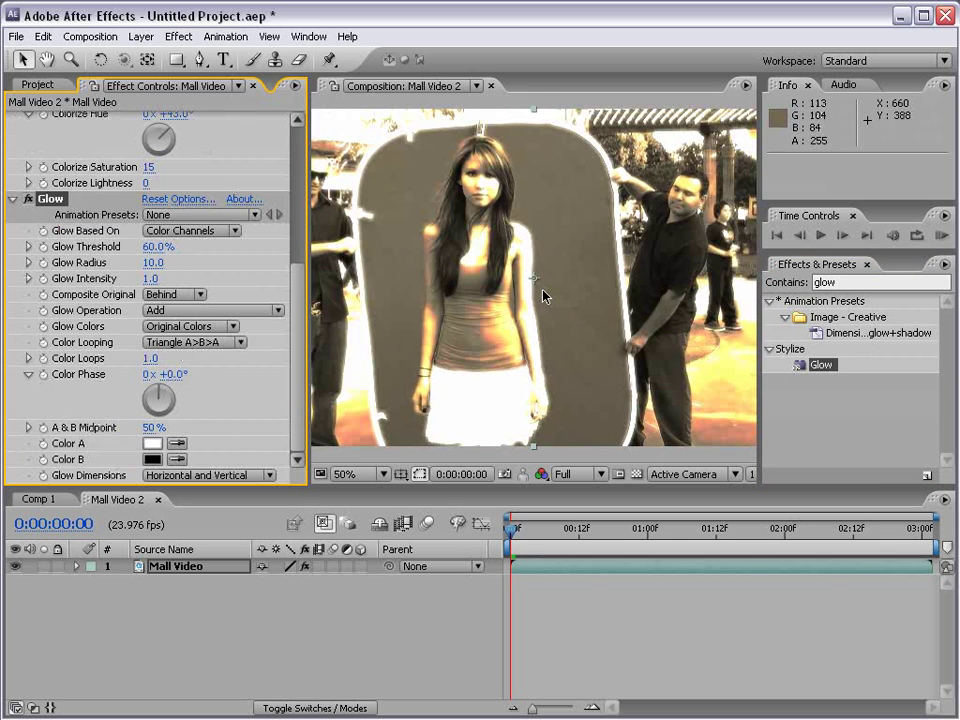
pyautogui.moveTo(157, 246); pyautogui.dragTo(231, 258)
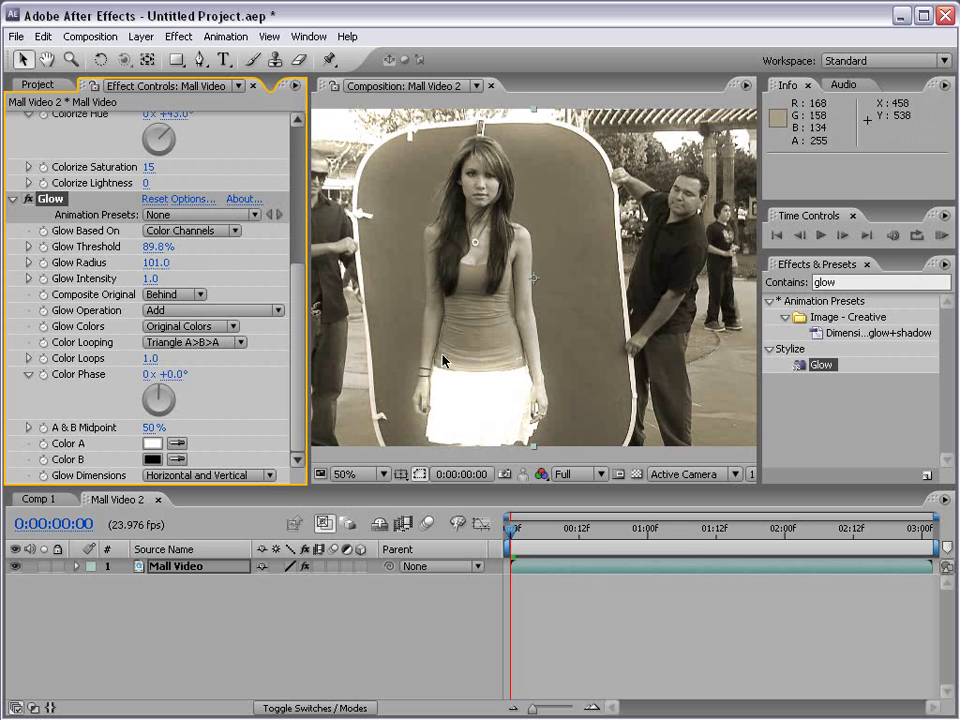
pyautogui.scroll(-2, 443, 361)
pyautogui.scroll(2, 368, 244)
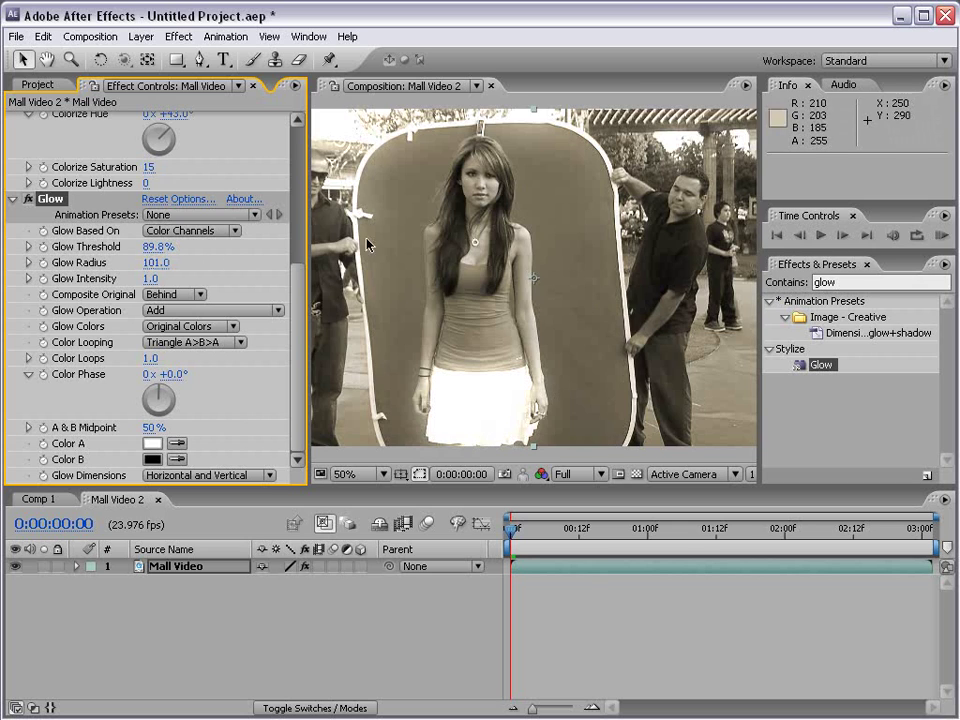
# Step: Remove the Hue/Saturation and Glow effects from the Mall Video layer and apply the Change to Color color correction effect
pyautogui.hotkey('ctrl', 'z')
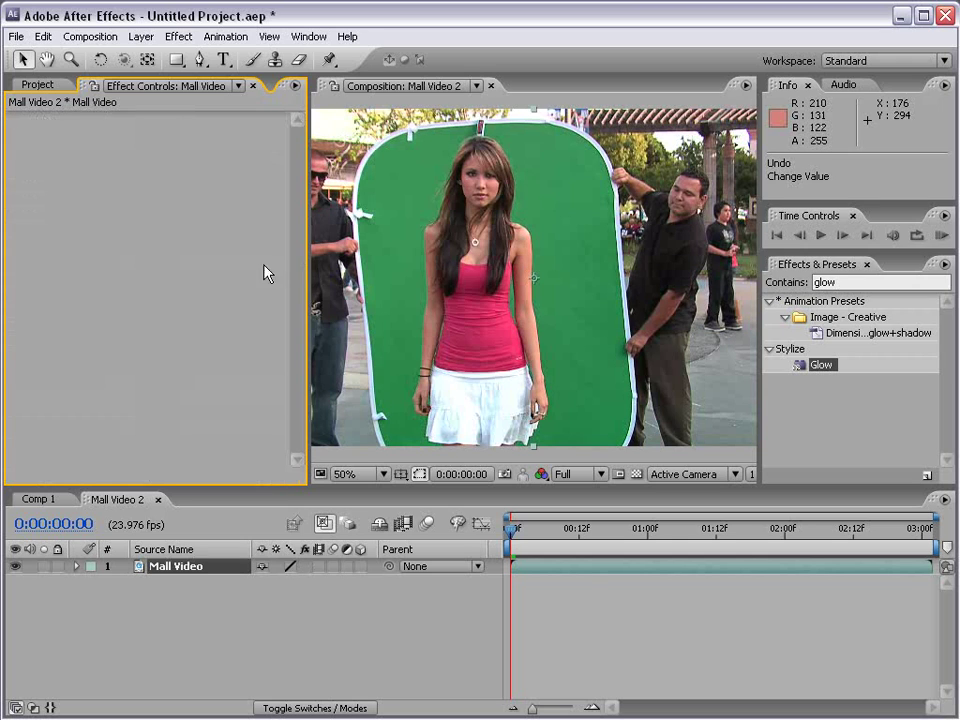
pyautogui.click(176, 36)
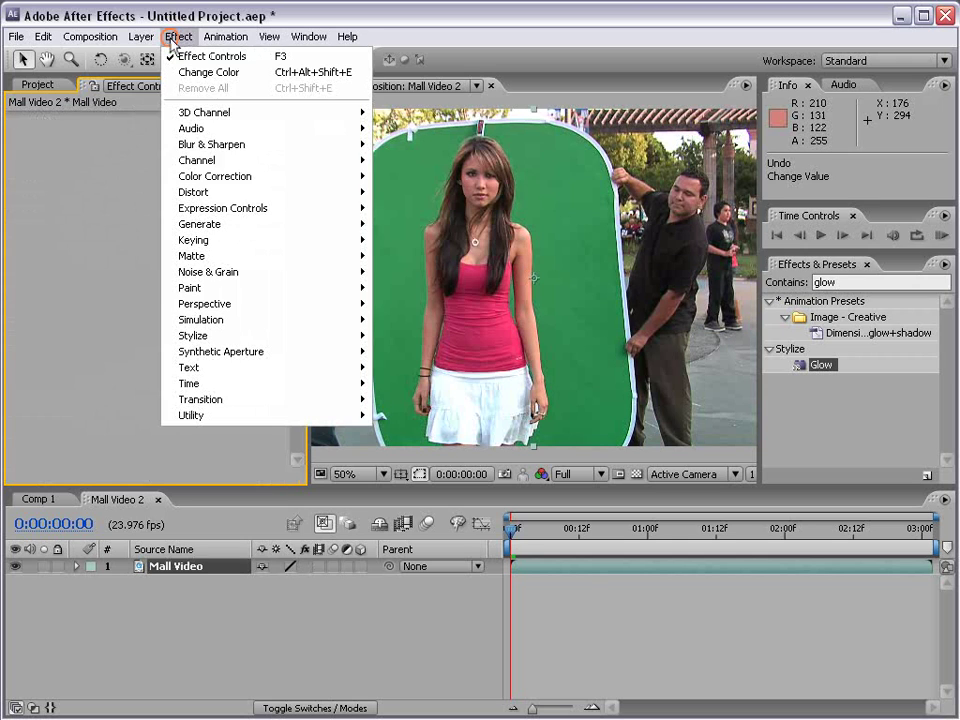
pyautogui.click(204, 174)
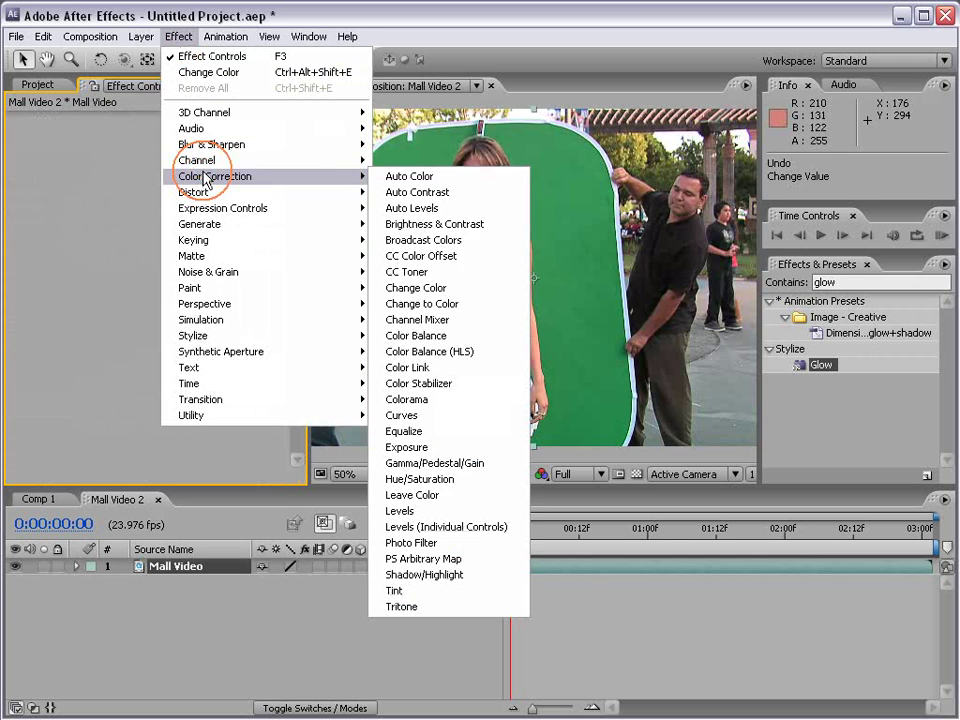
pyautogui.click(486, 304)
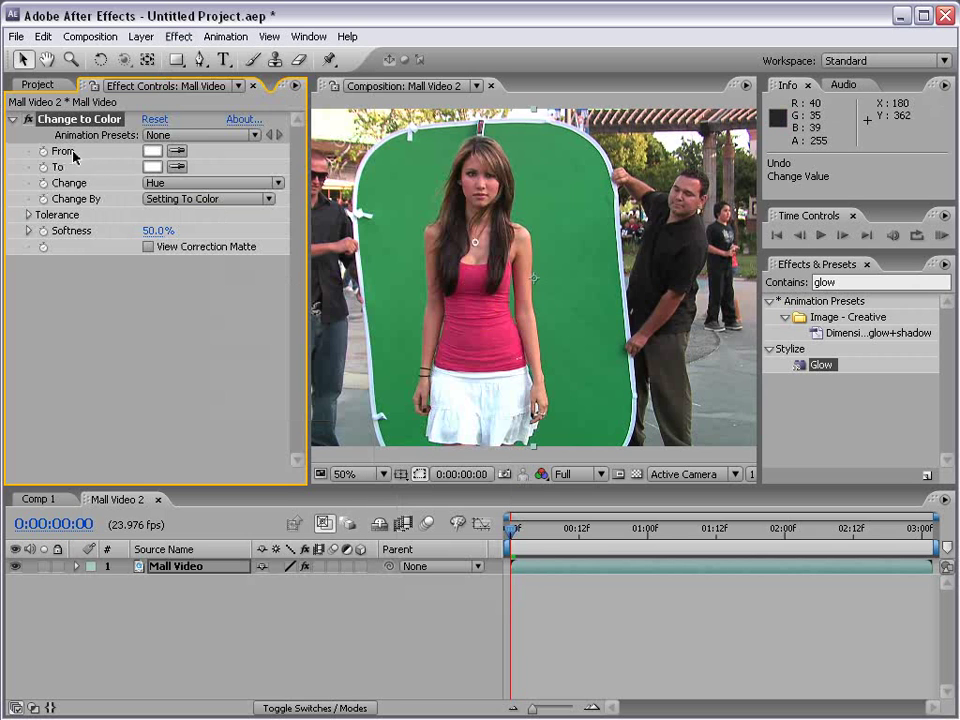
# Step: Sample the woman's pink top as the From color of Change to Color and set the To color to orange D79B53
pyautogui.click(176, 156)
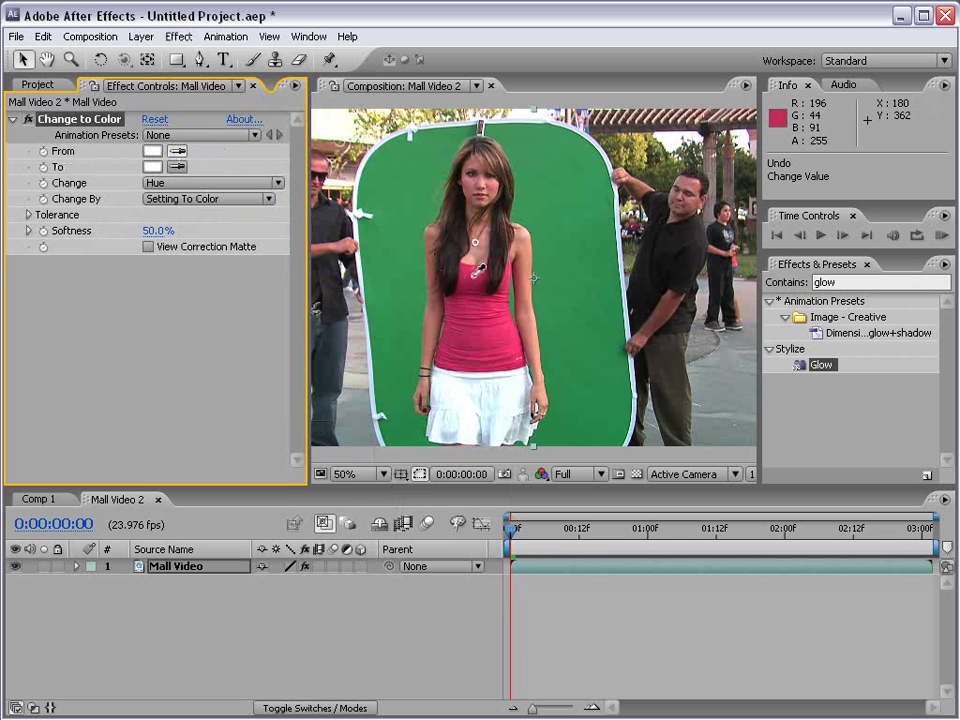
pyautogui.click(476, 282)
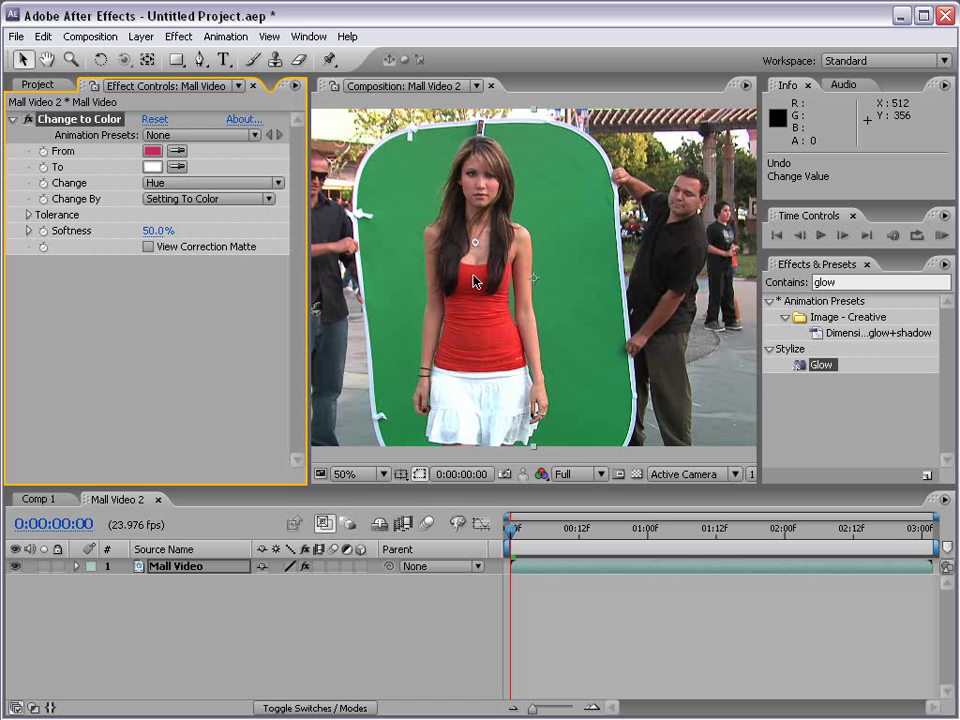
pyautogui.click(147, 167)
pyautogui.click(459, 544)
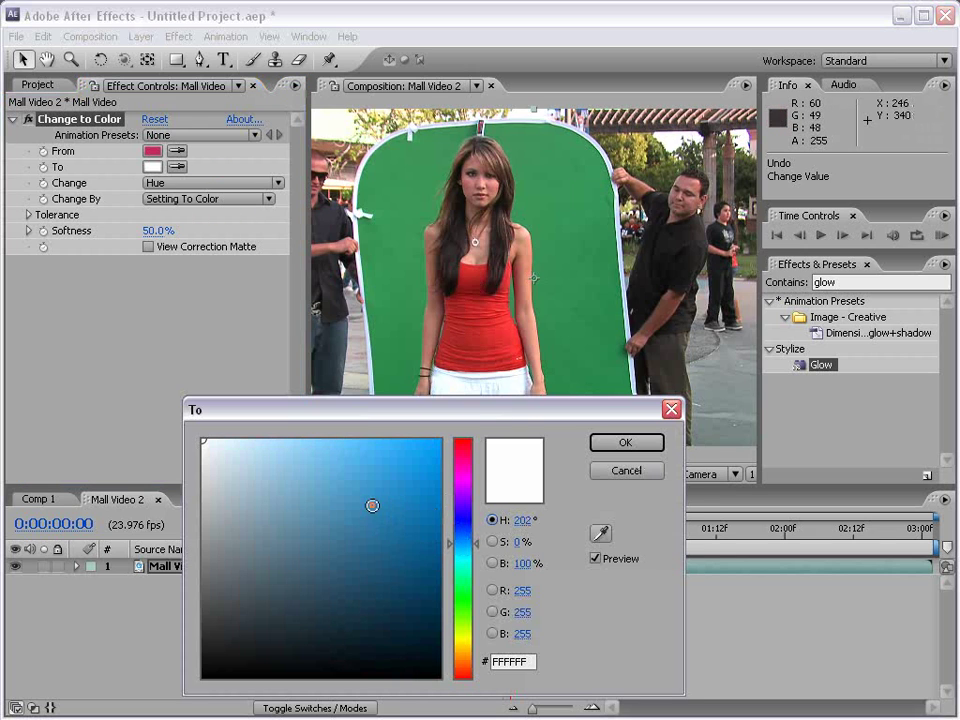
pyautogui.moveTo(373, 506); pyautogui.dragTo(439, 483)
pyautogui.click(351, 484)
pyautogui.click(347, 476)
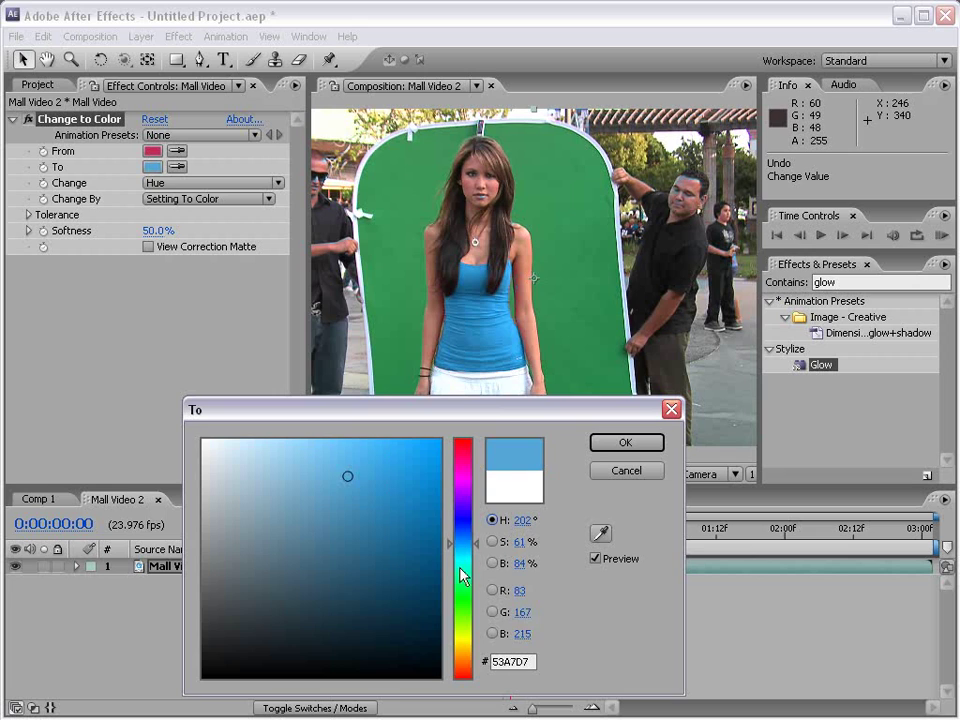
pyautogui.moveTo(461, 574); pyautogui.dragTo(463, 664)
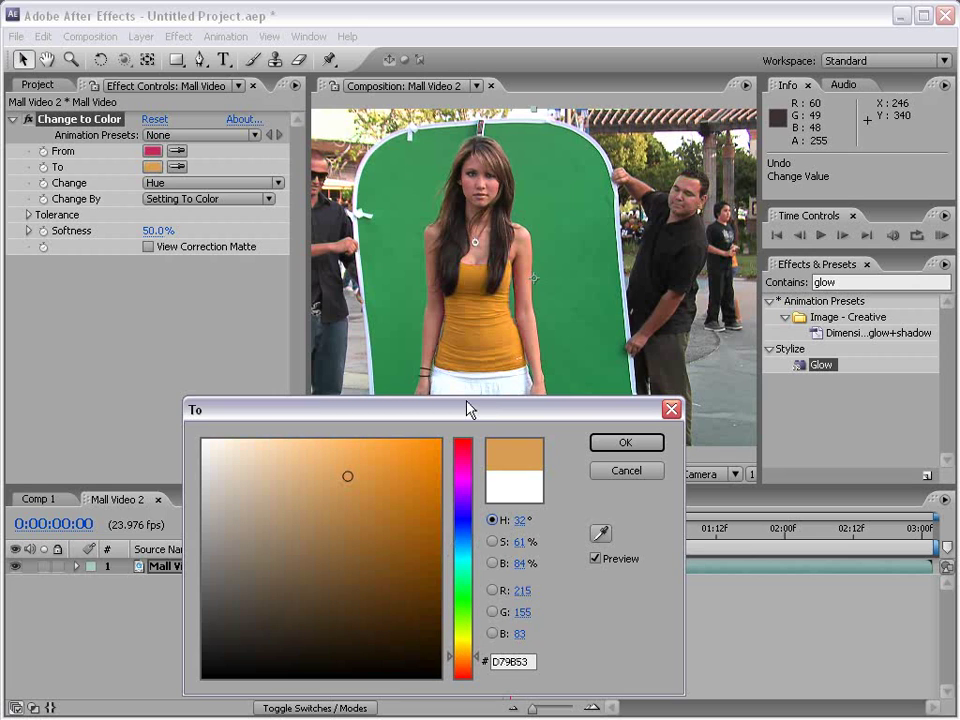
pyautogui.click(624, 444)
# Step: Expand the Tolerance settings of Change to Color, then delete the effect from the Mall Video layer
pyautogui.click(29, 215)
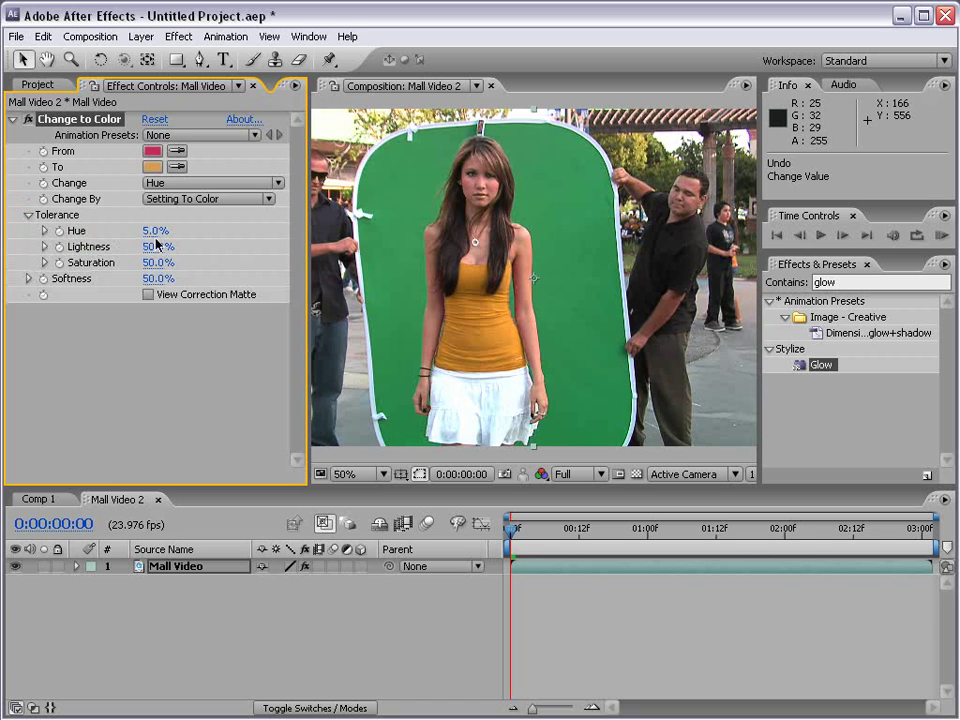
pyautogui.moveTo(150, 231)
pyautogui.mouseDown()
pyautogui.moveTo(142, 231)
pyautogui.moveTo(150, 231)
pyautogui.mouseUp()
pyautogui.press('Delete')
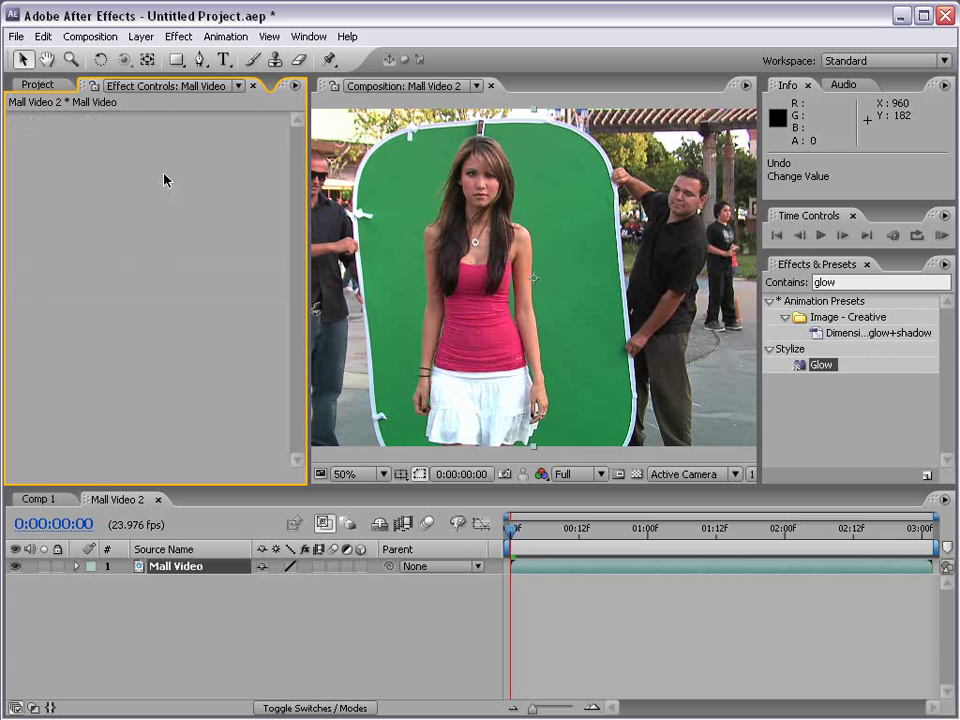